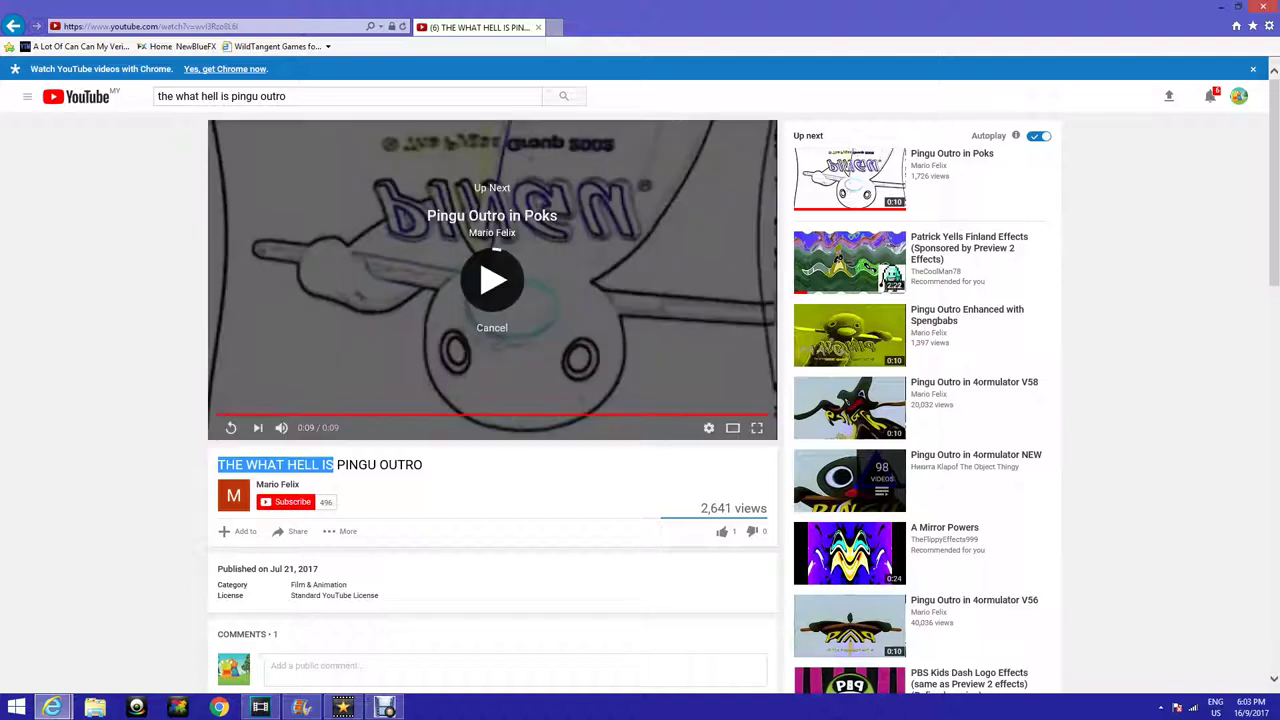
Switch to Vegas Pro and place the Klasky Csupo Robot Logo.mp4 clip at the start of the timeline
left_click(492, 328)
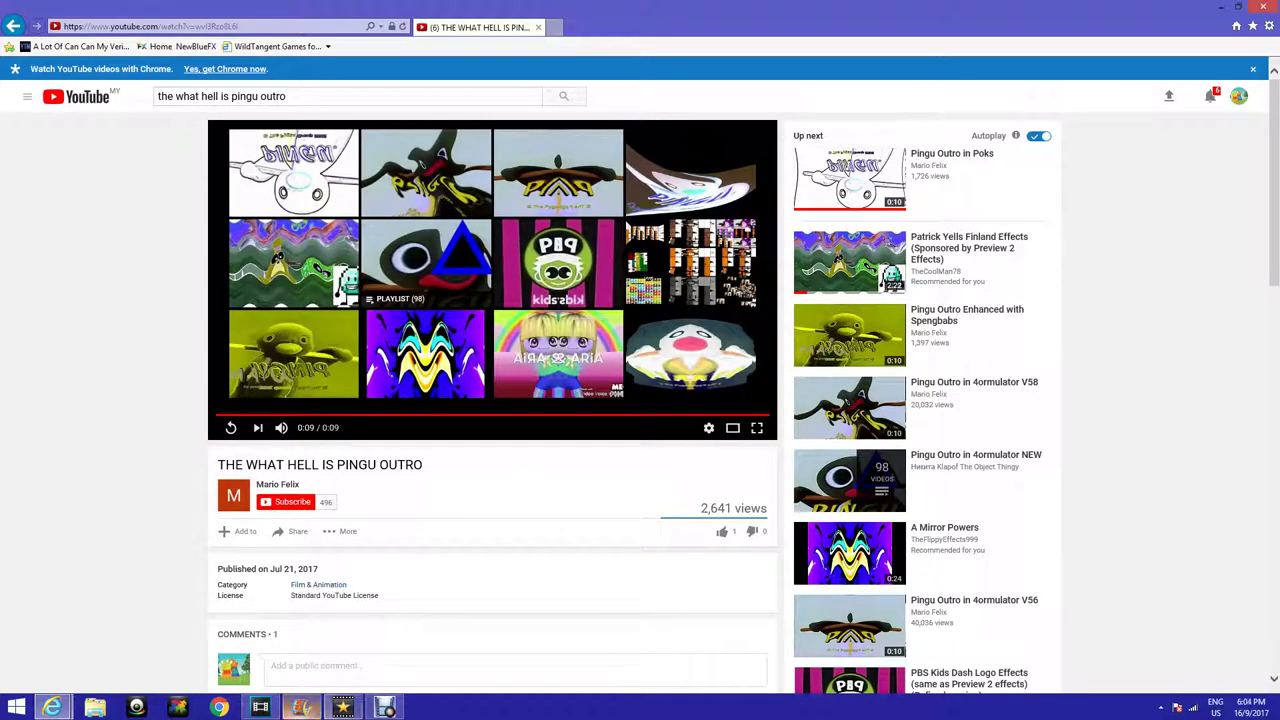
left_click(260, 707)
left_click_drag(462, 105, 205, 510)
Apply the THE WHAT HELL IS X effects package to the logo clip's audio event
left_click(214, 547)
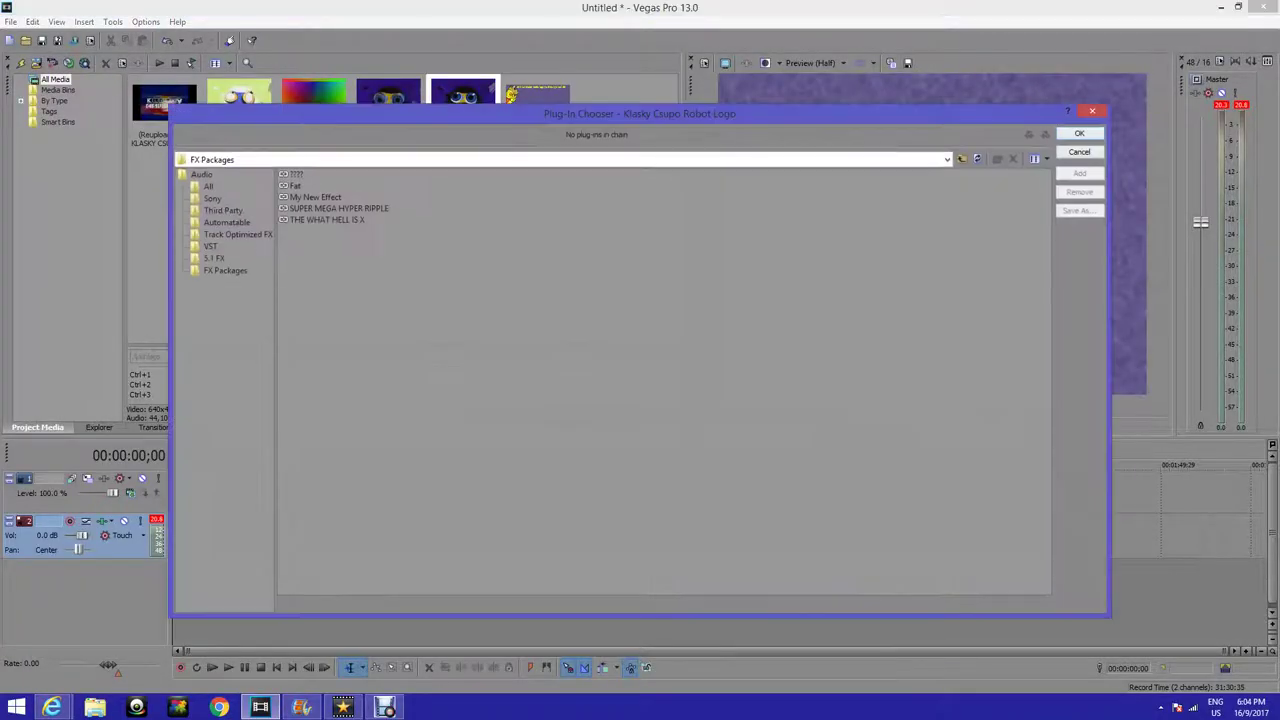
double_click(327, 220)
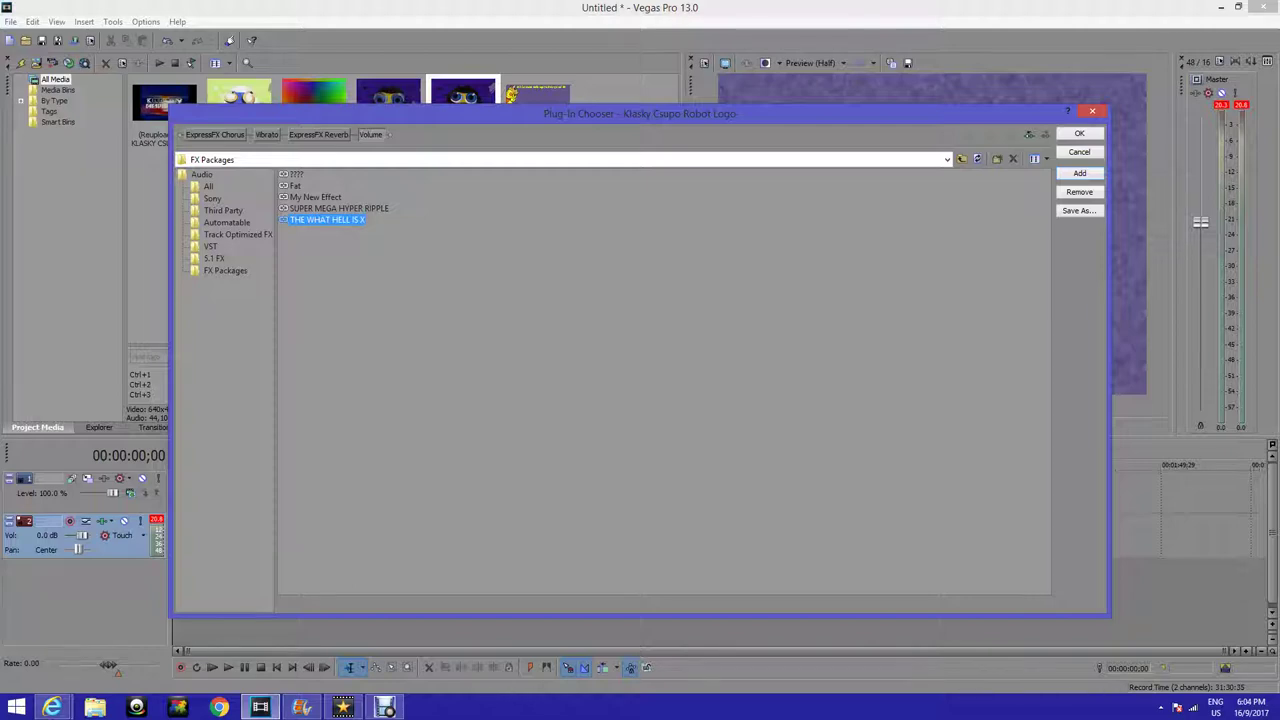
left_click(1079, 133)
left_click(1208, 441)
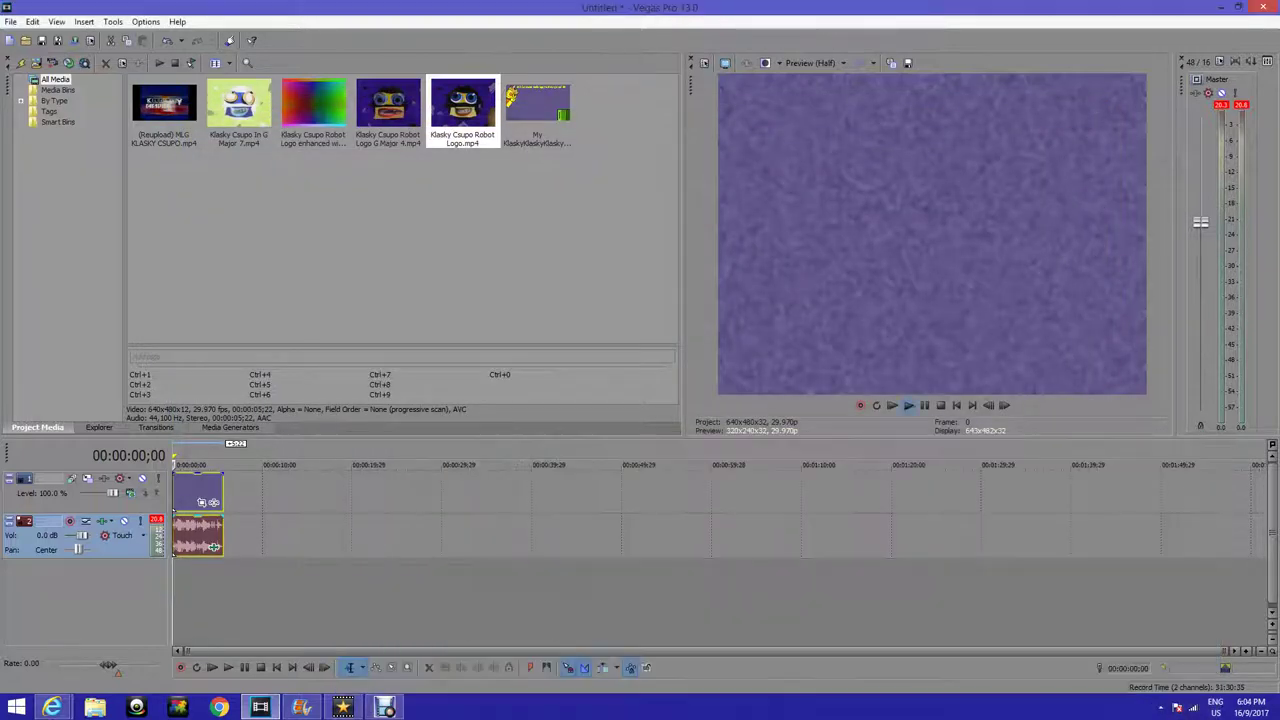
Preview the logo clip, mark its full length as the loop region and render it as Untitled.wmv with the 6 Mbps HD 720-30p Video template
left_click(908, 405)
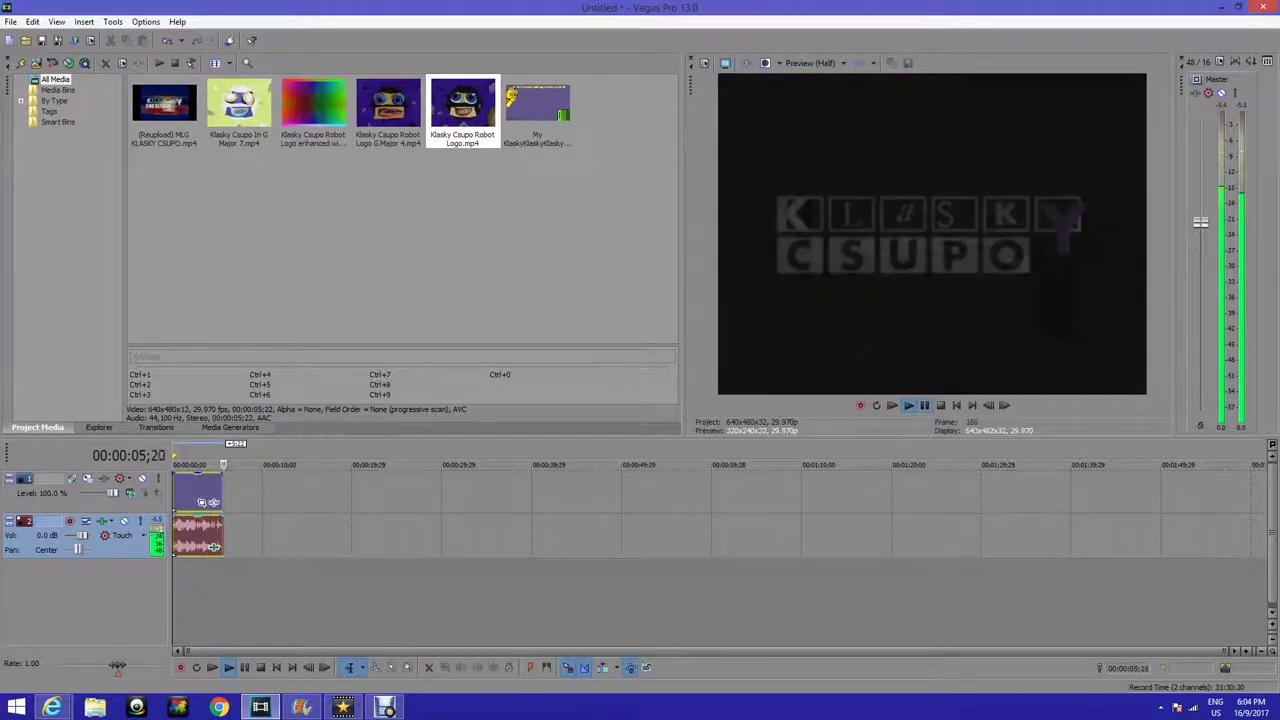
double_click(213, 546)
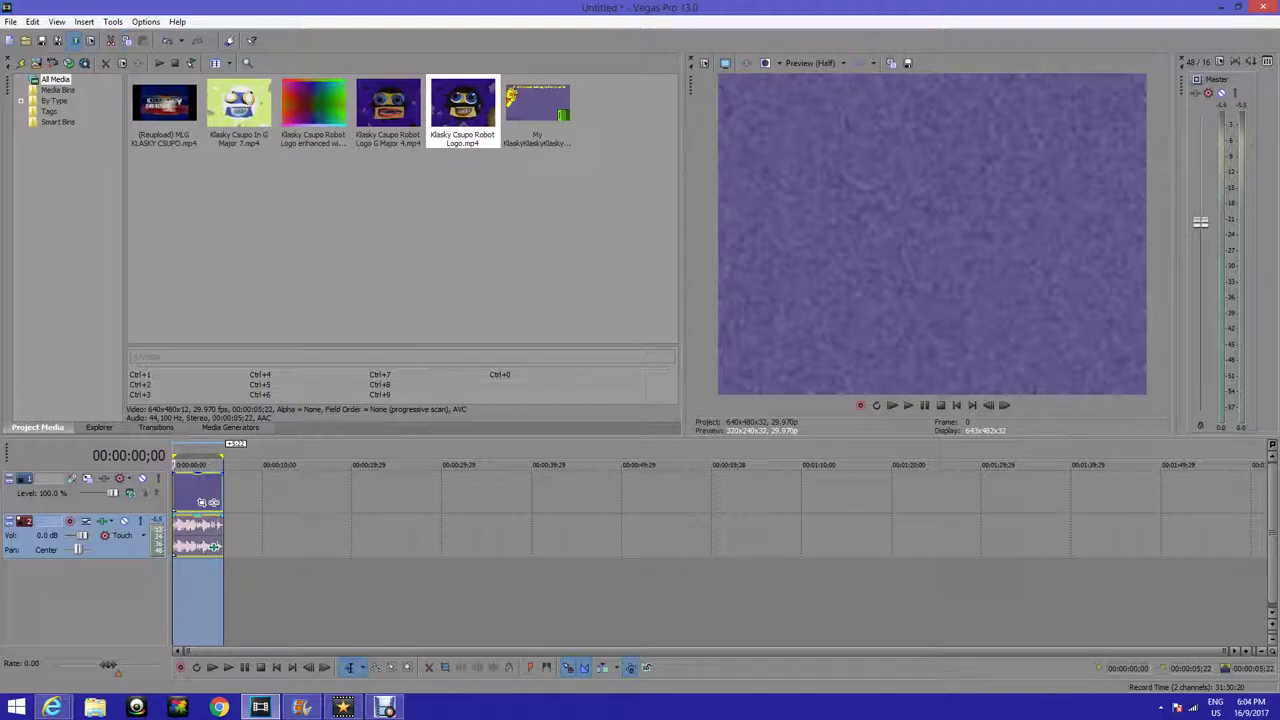
left_click(75, 41)
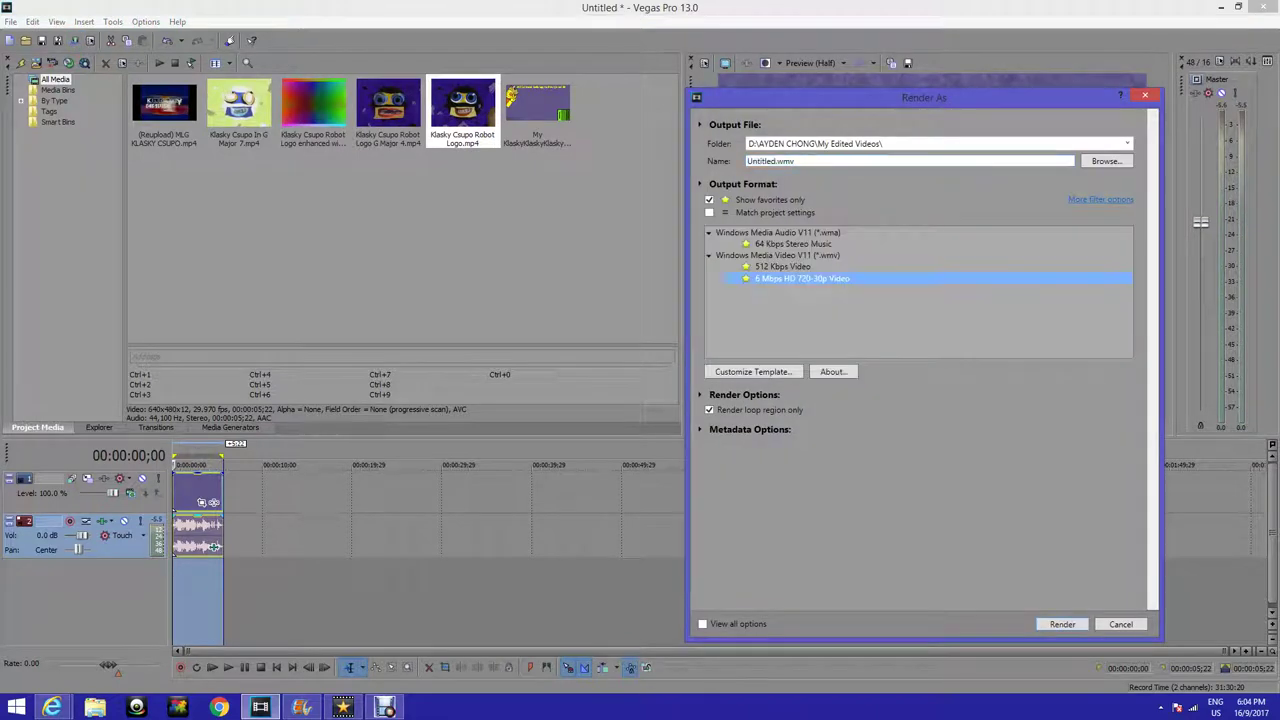
key("Return")
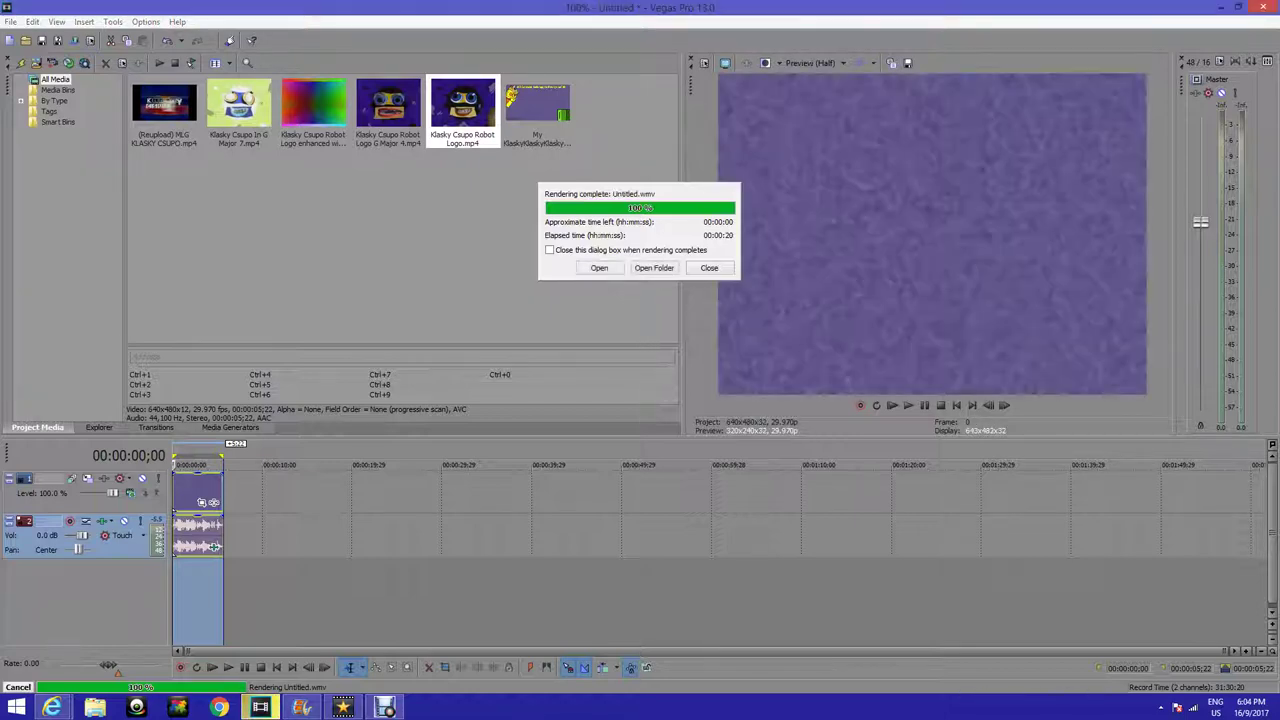
Search the render's output folder for "untitled" and import the Untitled video into Movie Maker
left_click(654, 267)
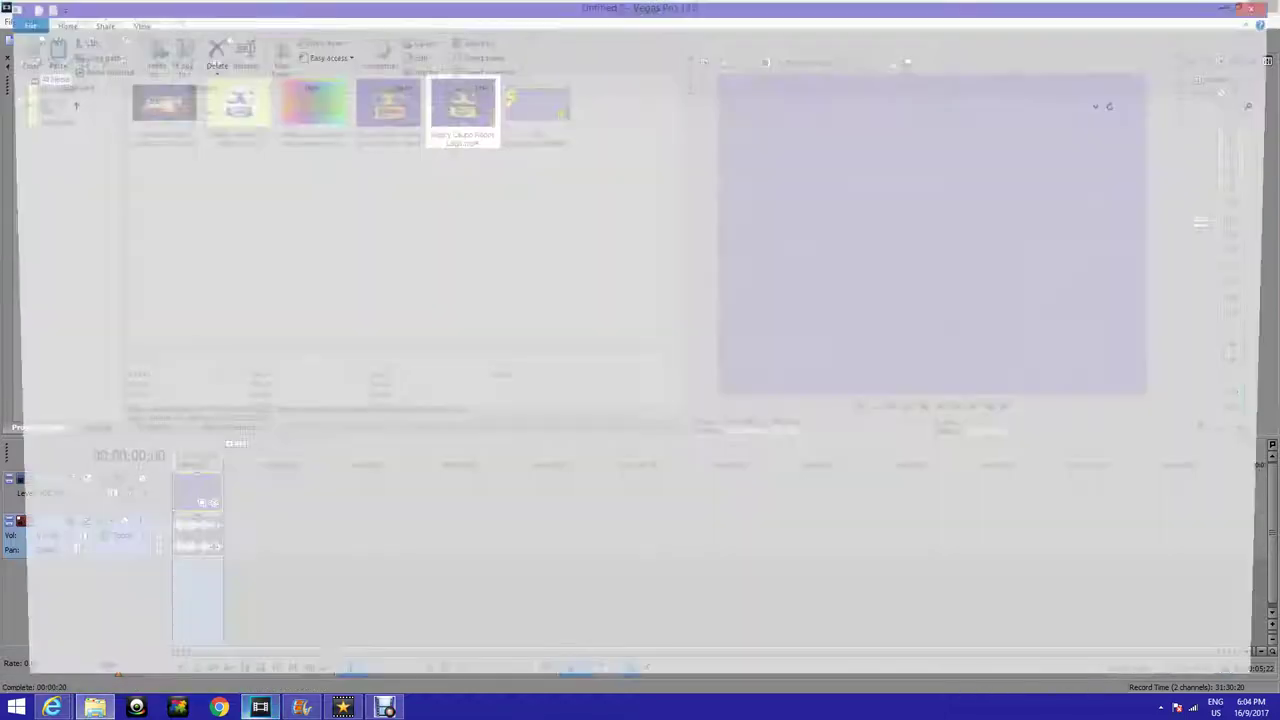
mouse_move(260, 707)
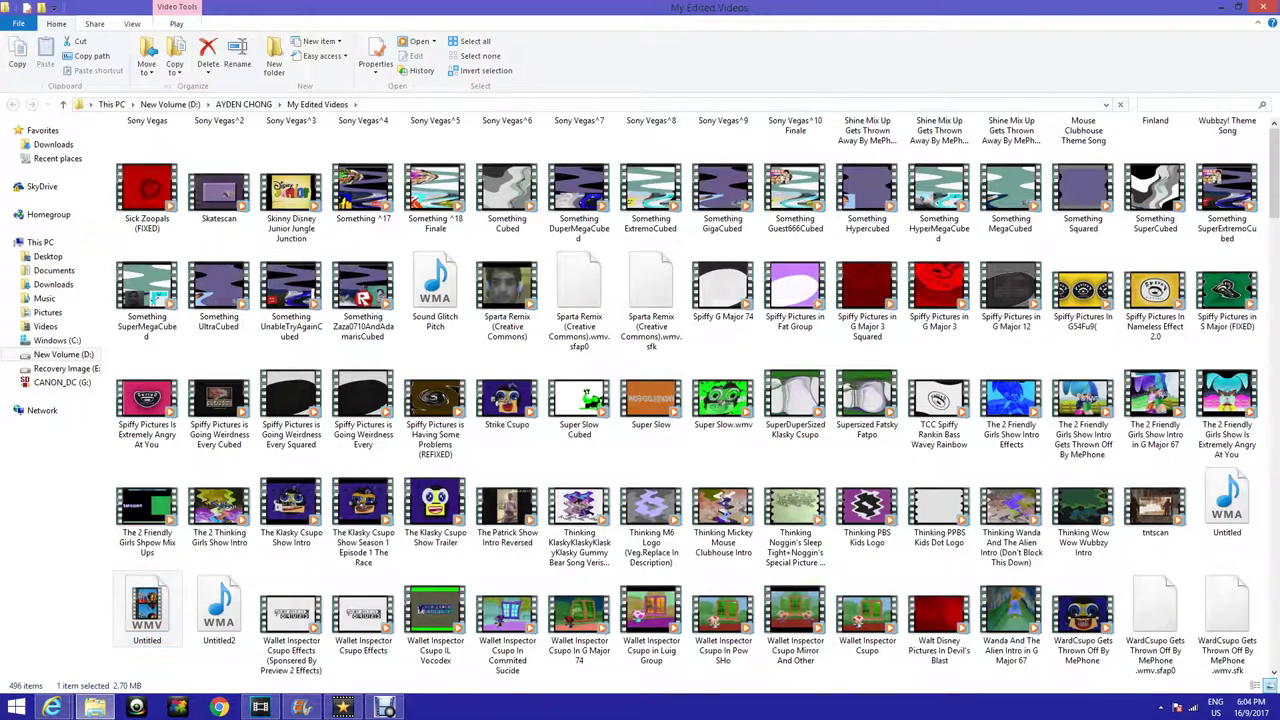
left_click(1145, 104)
type("the")
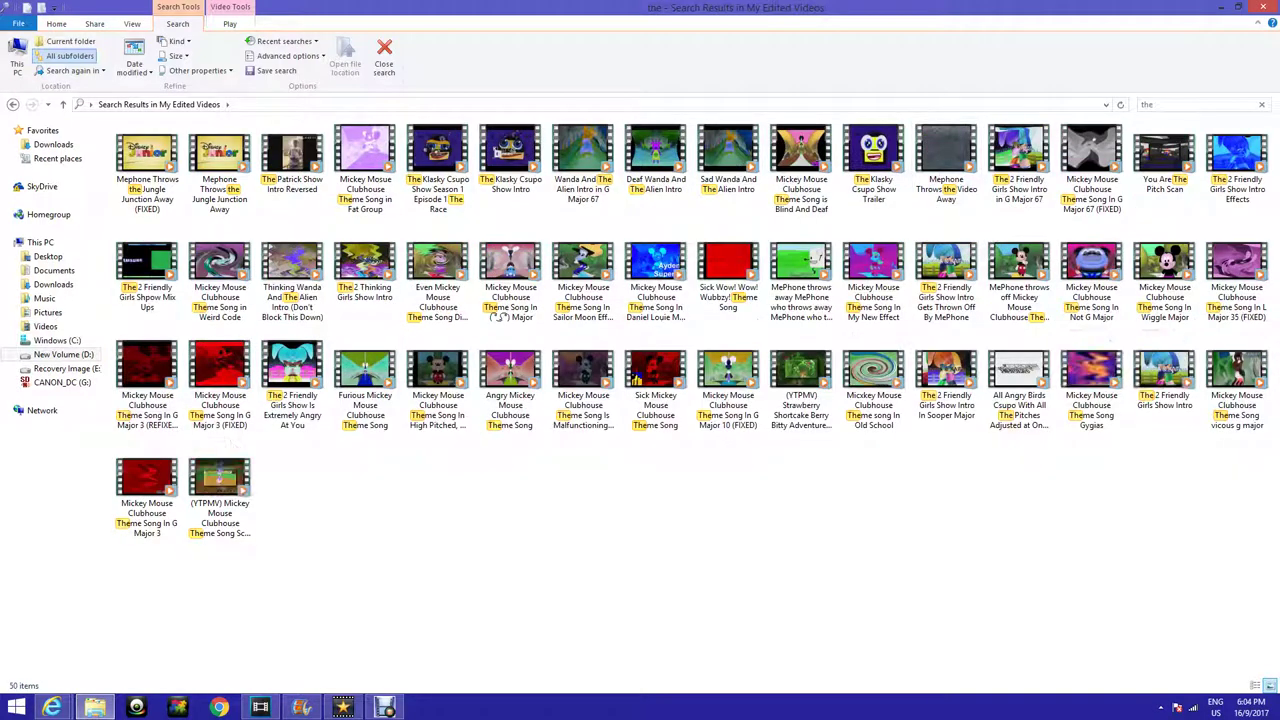
left_click(1147, 104)
key("BackSpace")
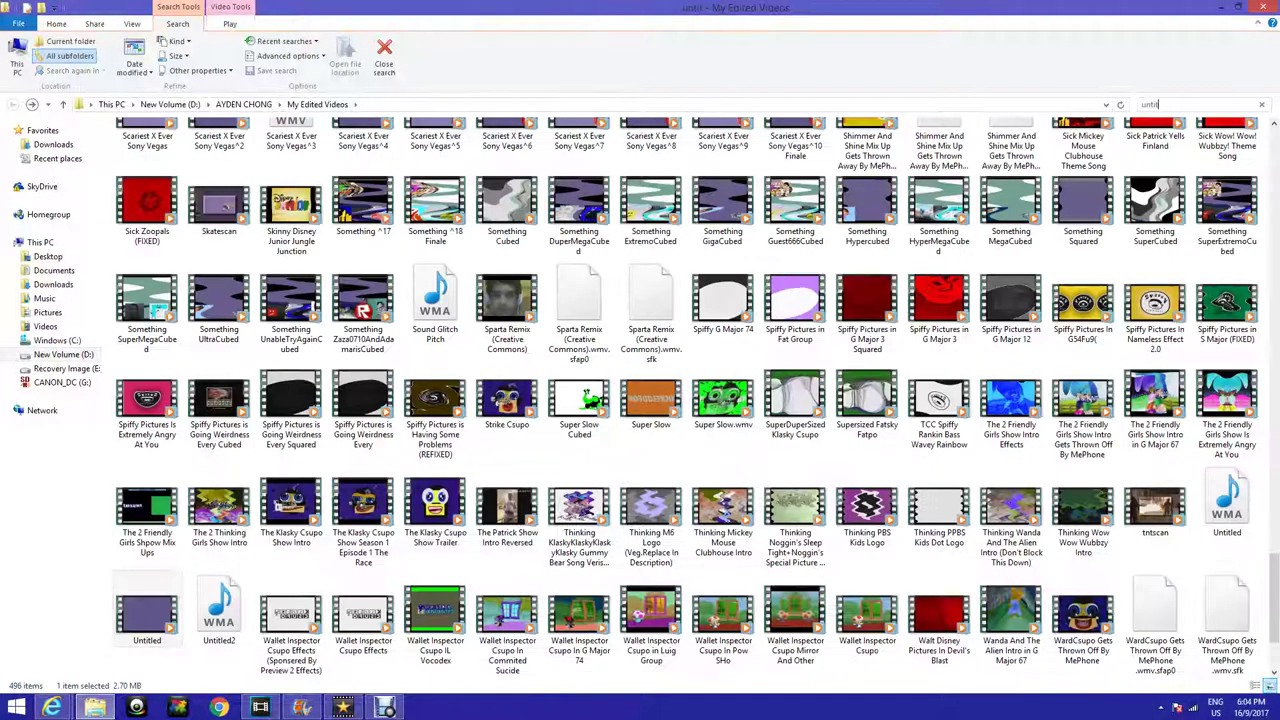
type("untitled")
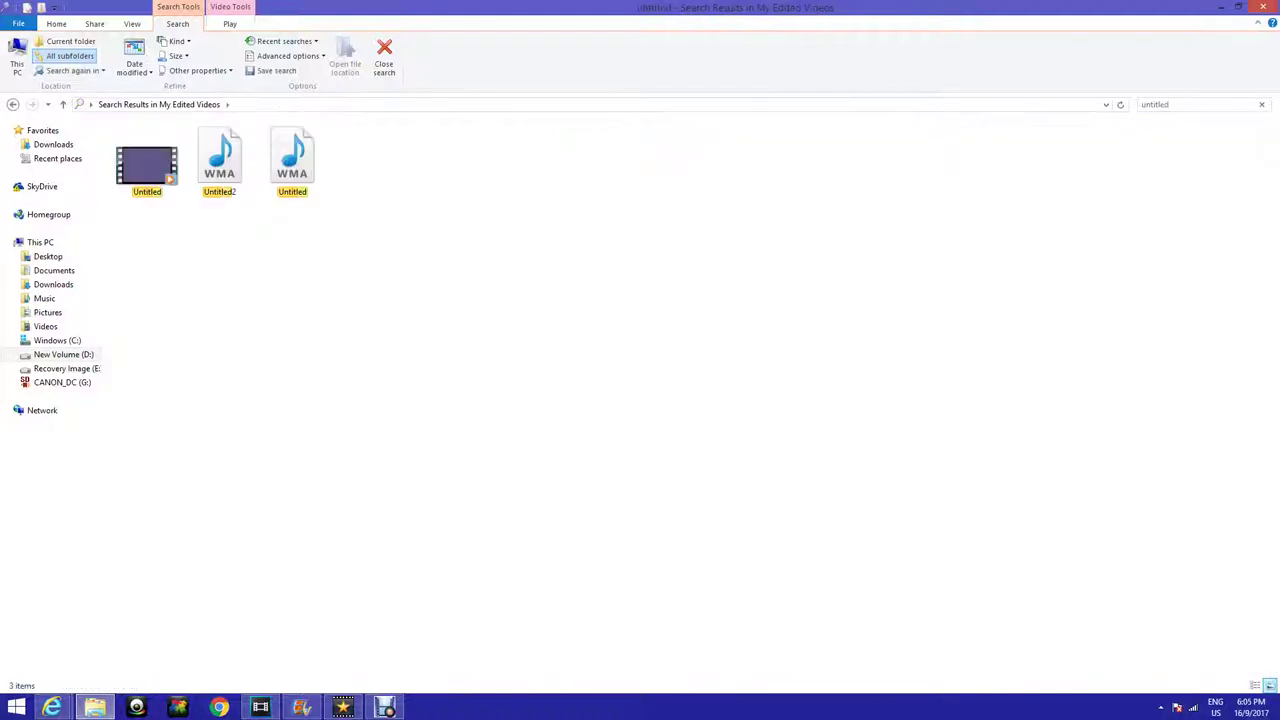
left_click_drag(146, 160, 585, 312)
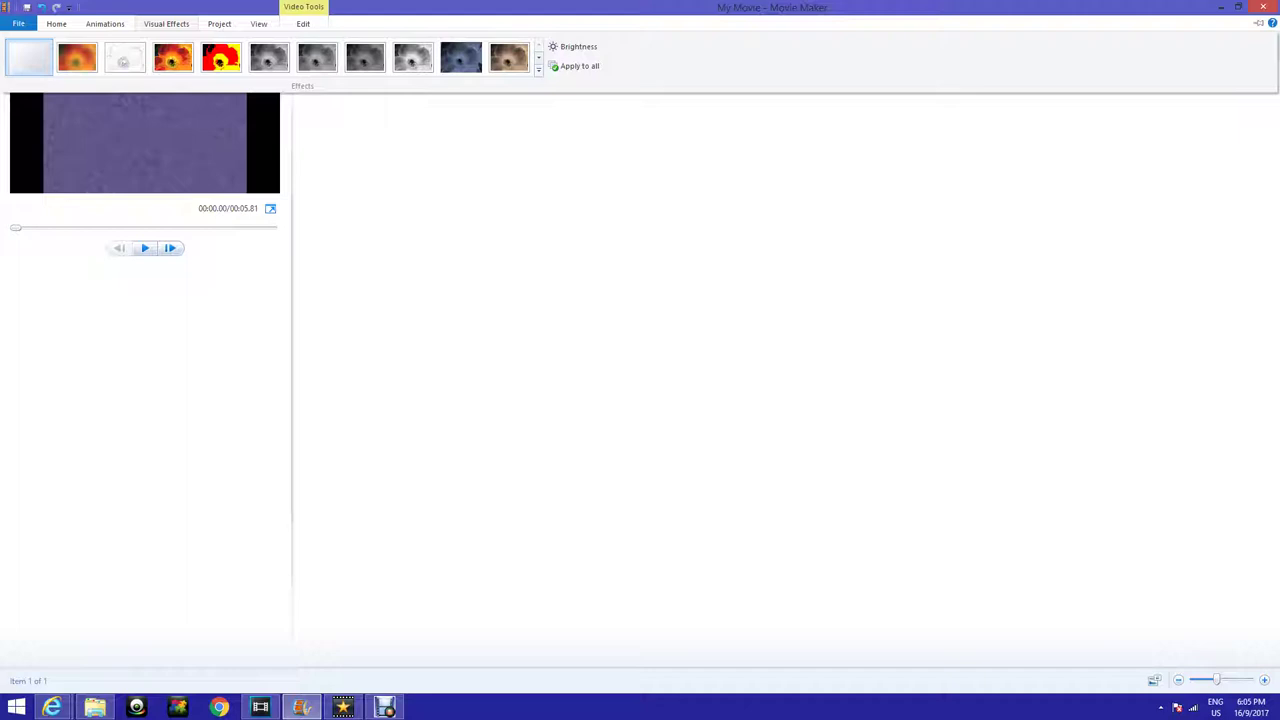
Apply the brown sepia visual effect to the imported clip
left_click(538, 68)
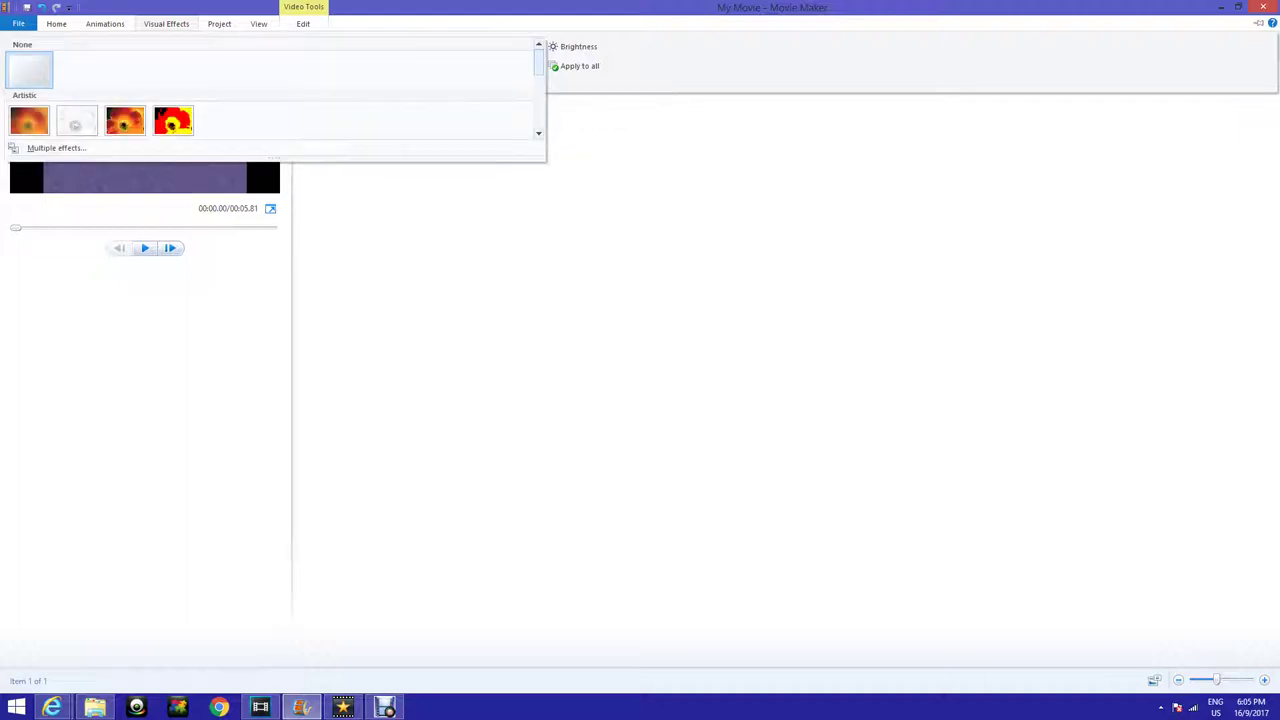
key("Escape")
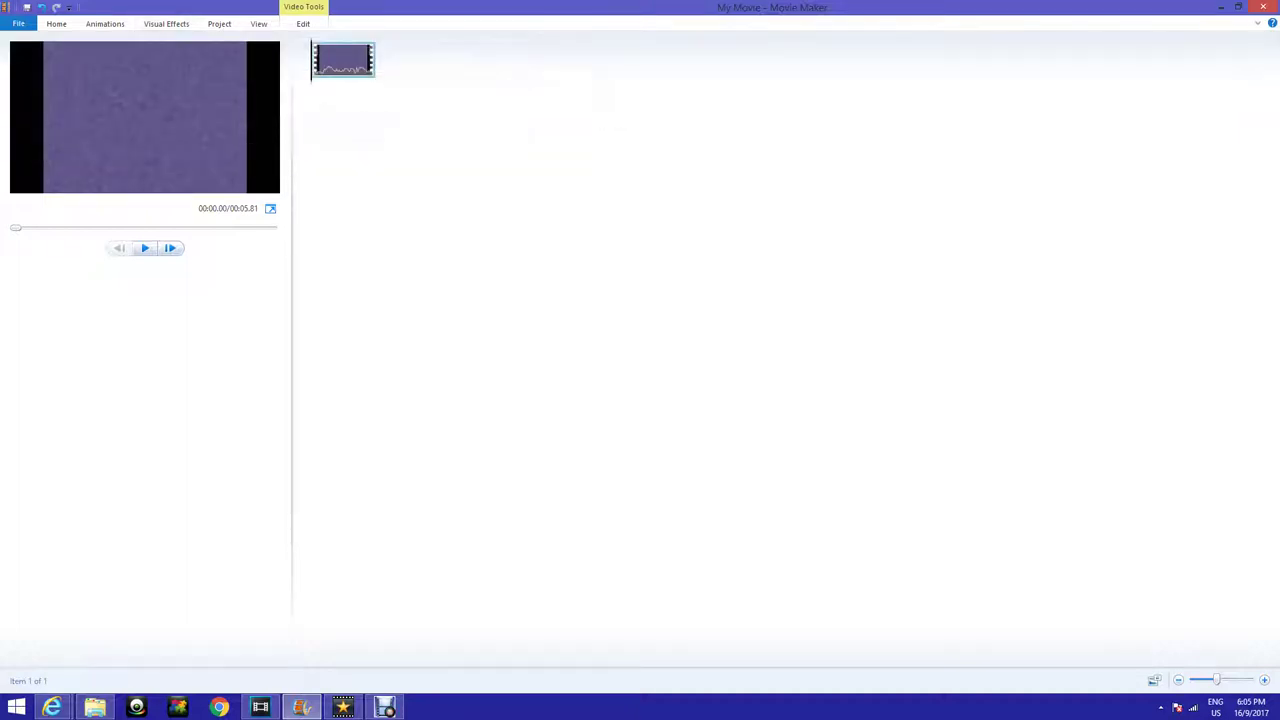
left_click(166, 24)
left_click(578, 47)
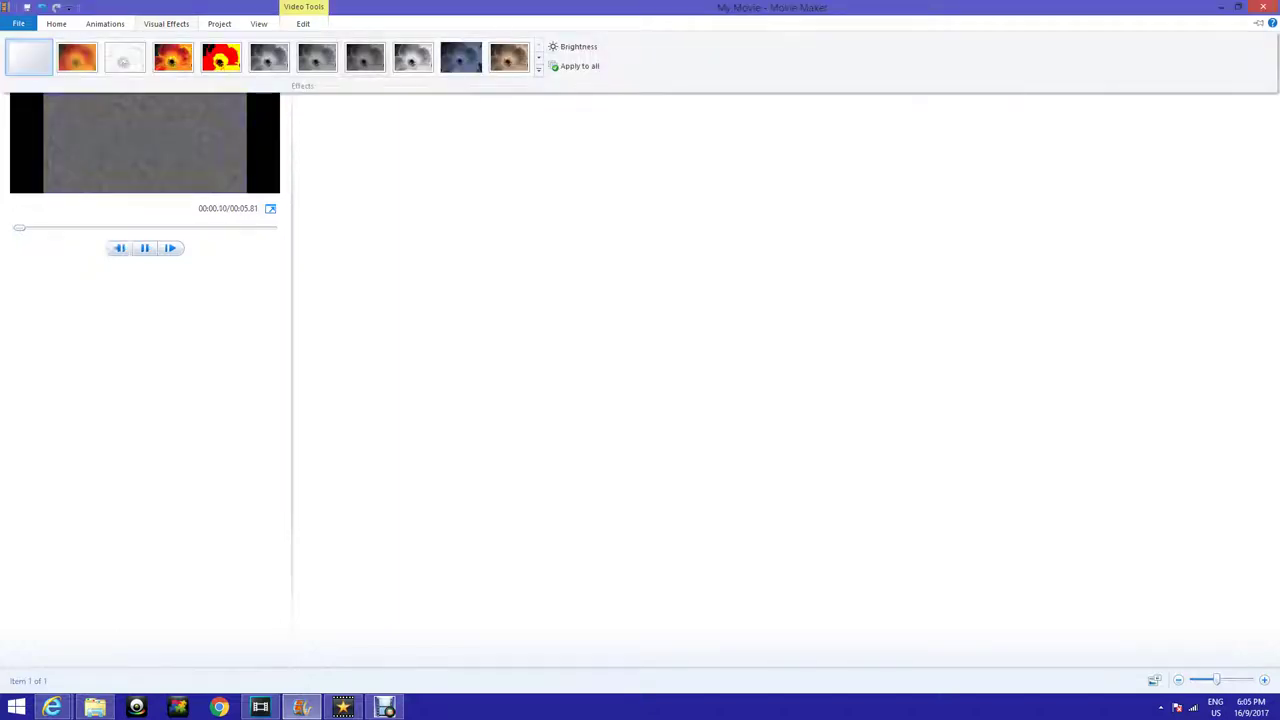
left_click(538, 58)
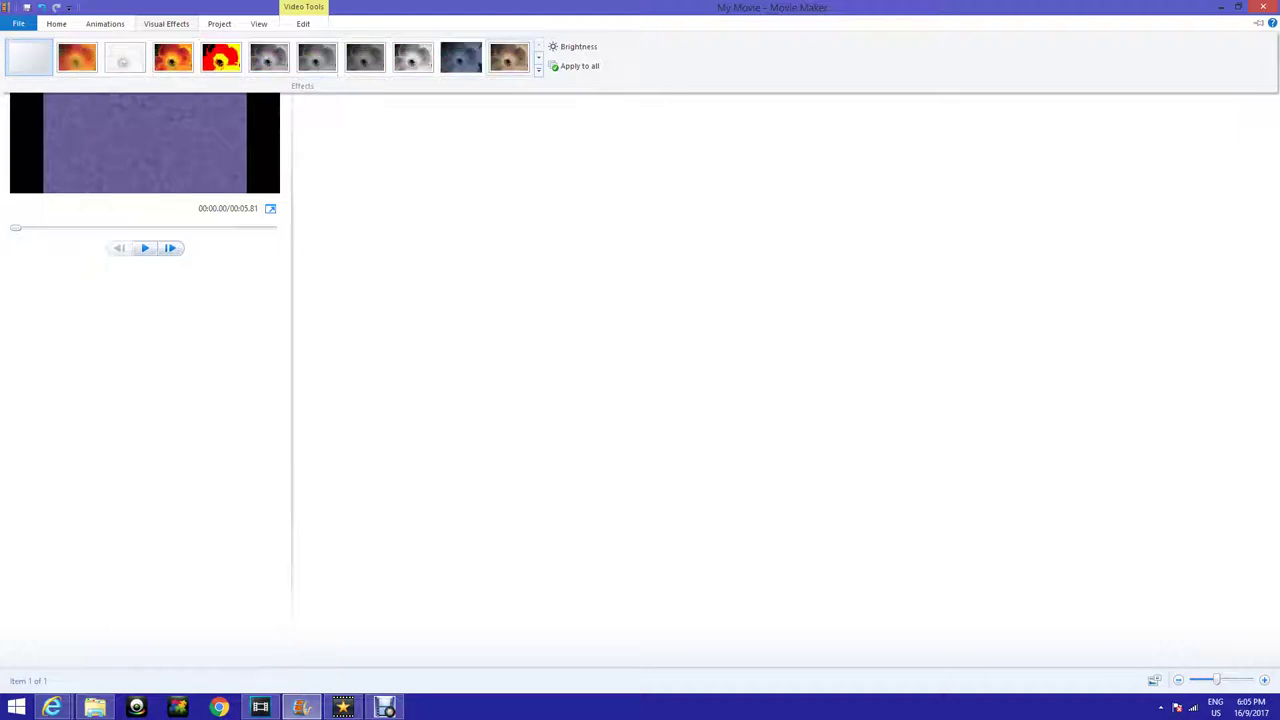
left_click(509, 58)
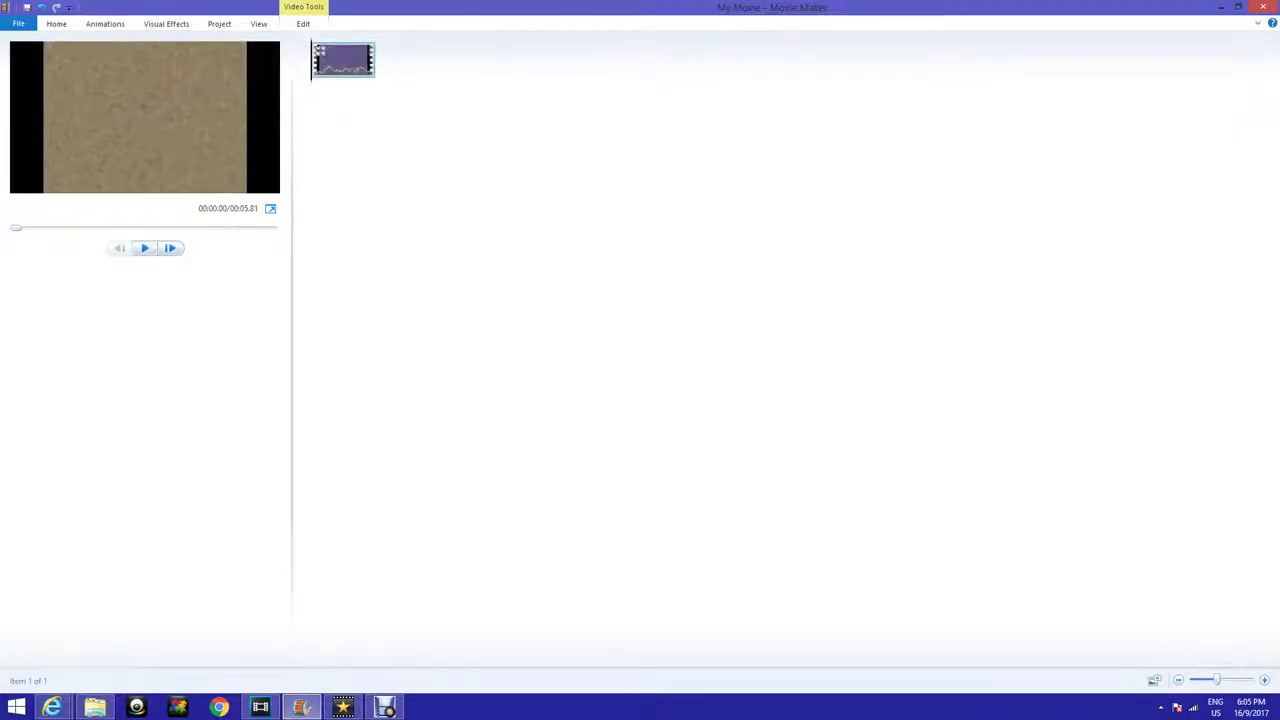
Save the movie as the MPEG-4 file My Movie2 in the My Edited Videos folder, replacing the existing file
left_click(18, 23)
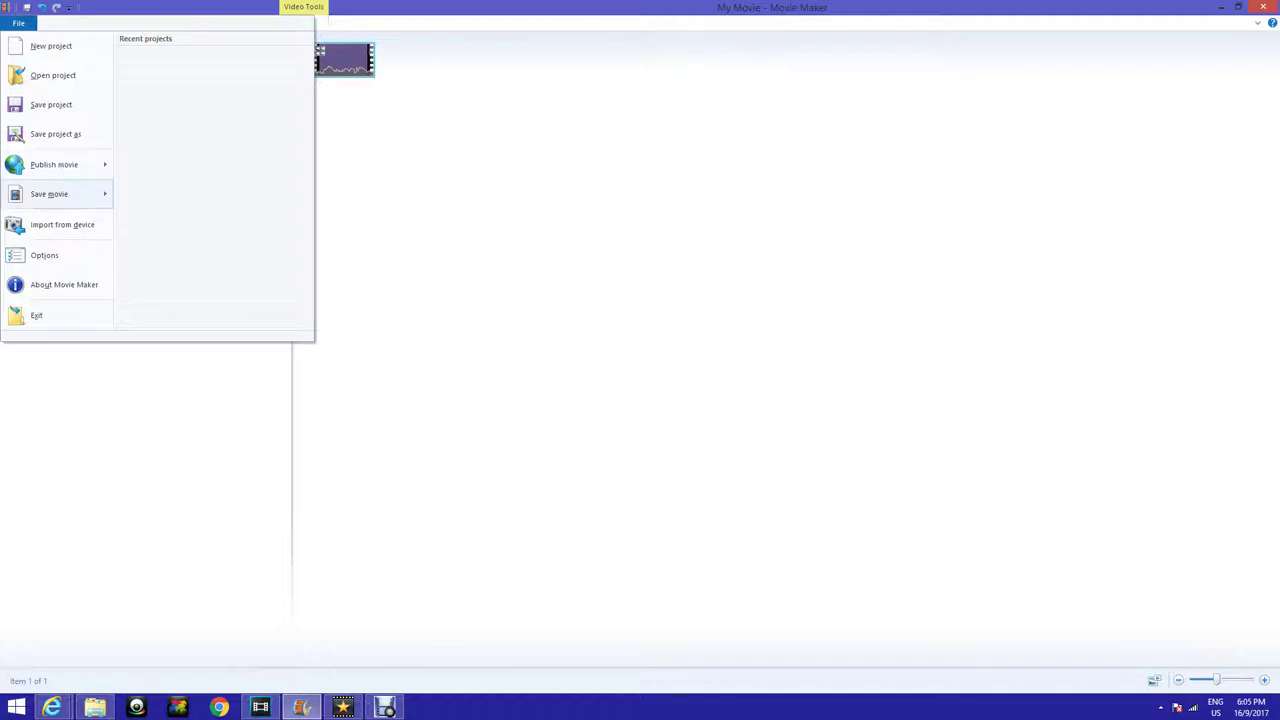
mouse_move(49, 194)
left_click(175, 105)
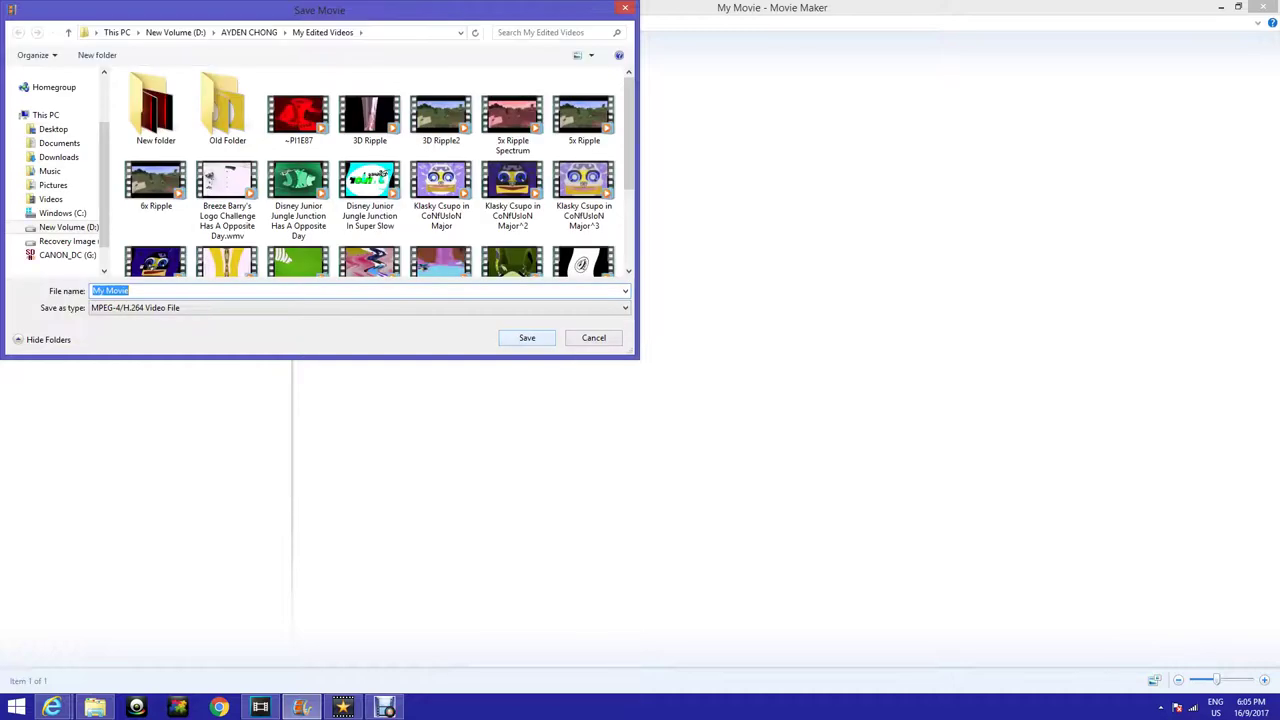
key("Return")
key("Return")
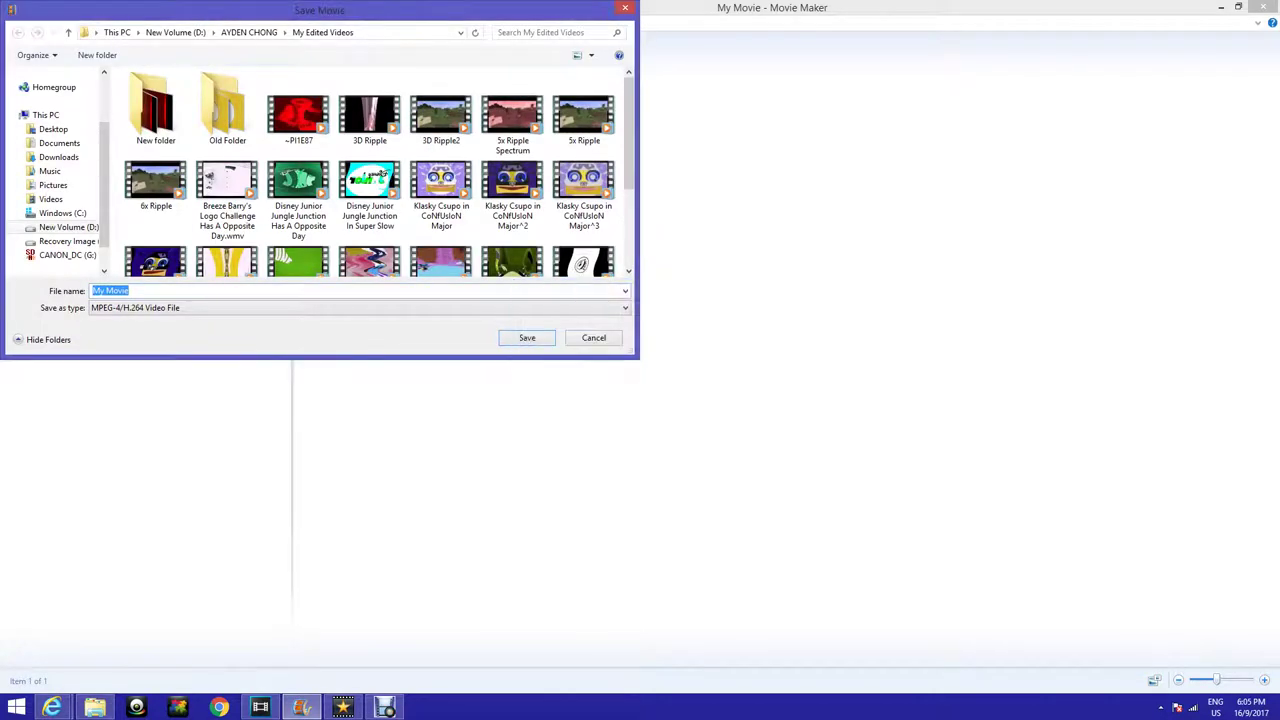
scroll(380, 170, "down", 3)
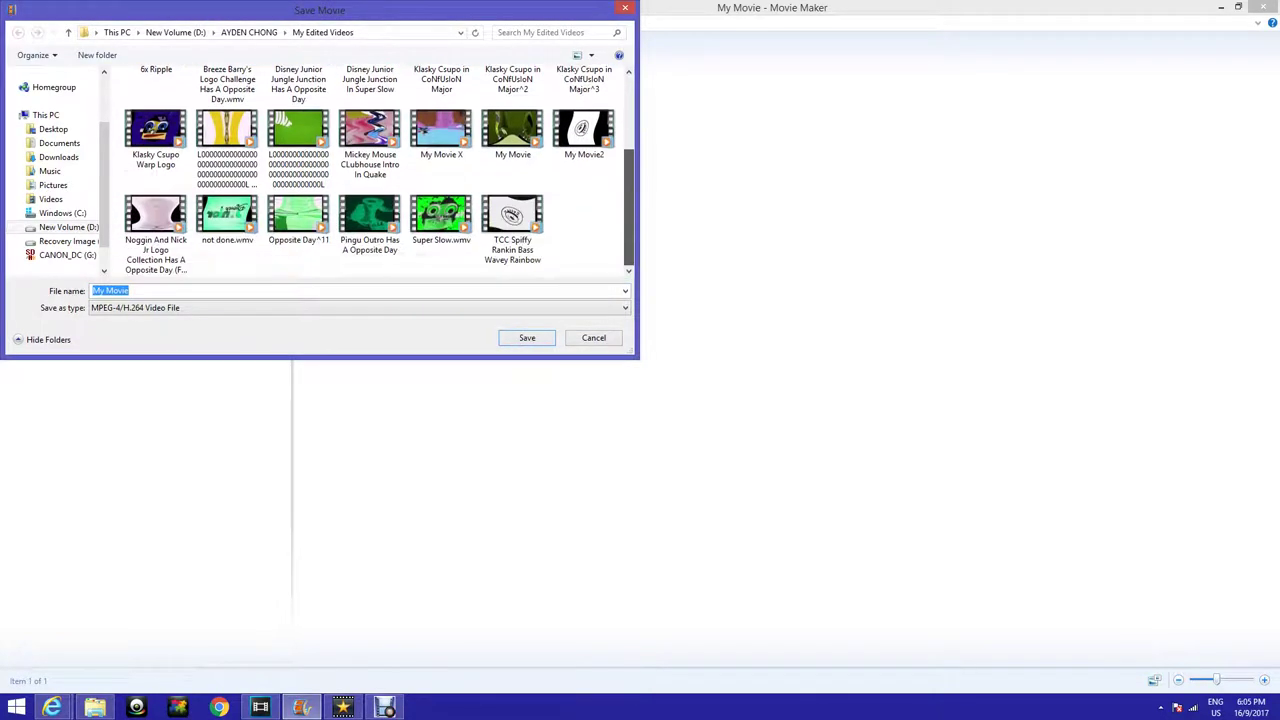
scroll(380, 170, "up", 1)
scroll(380, 170, "up", 4)
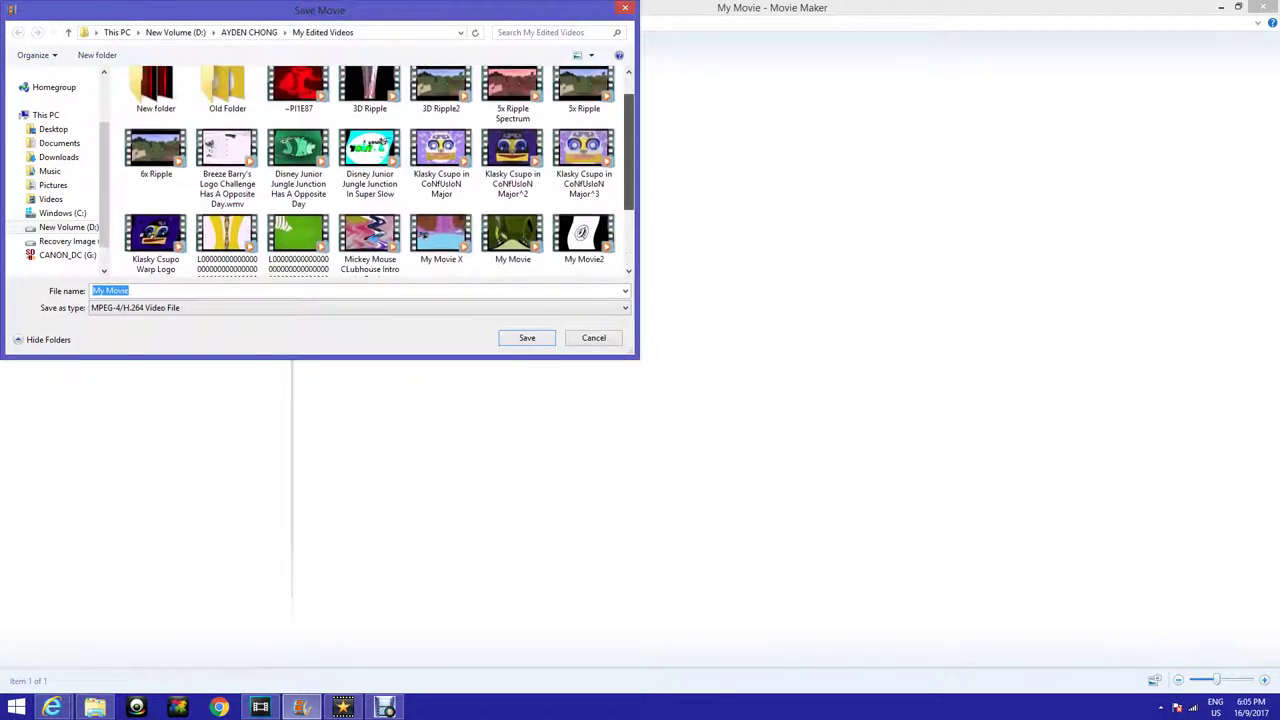
scroll(380, 170, "down", 1)
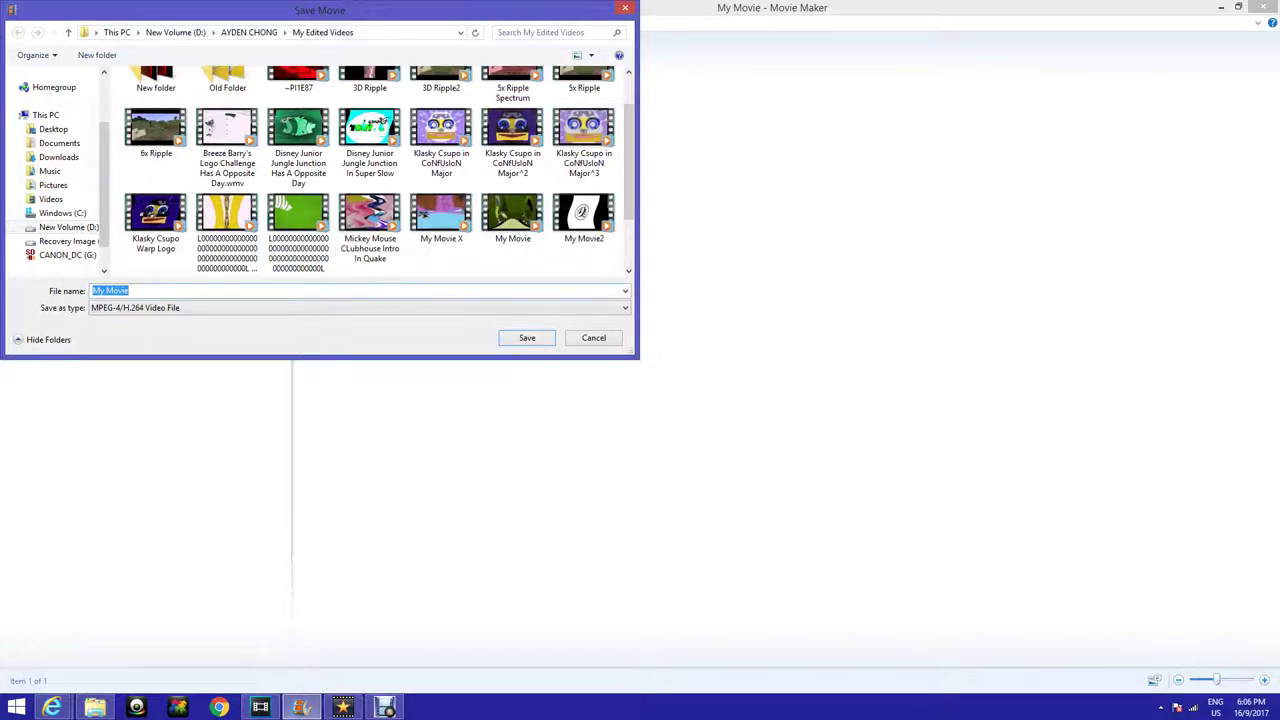
type("2")
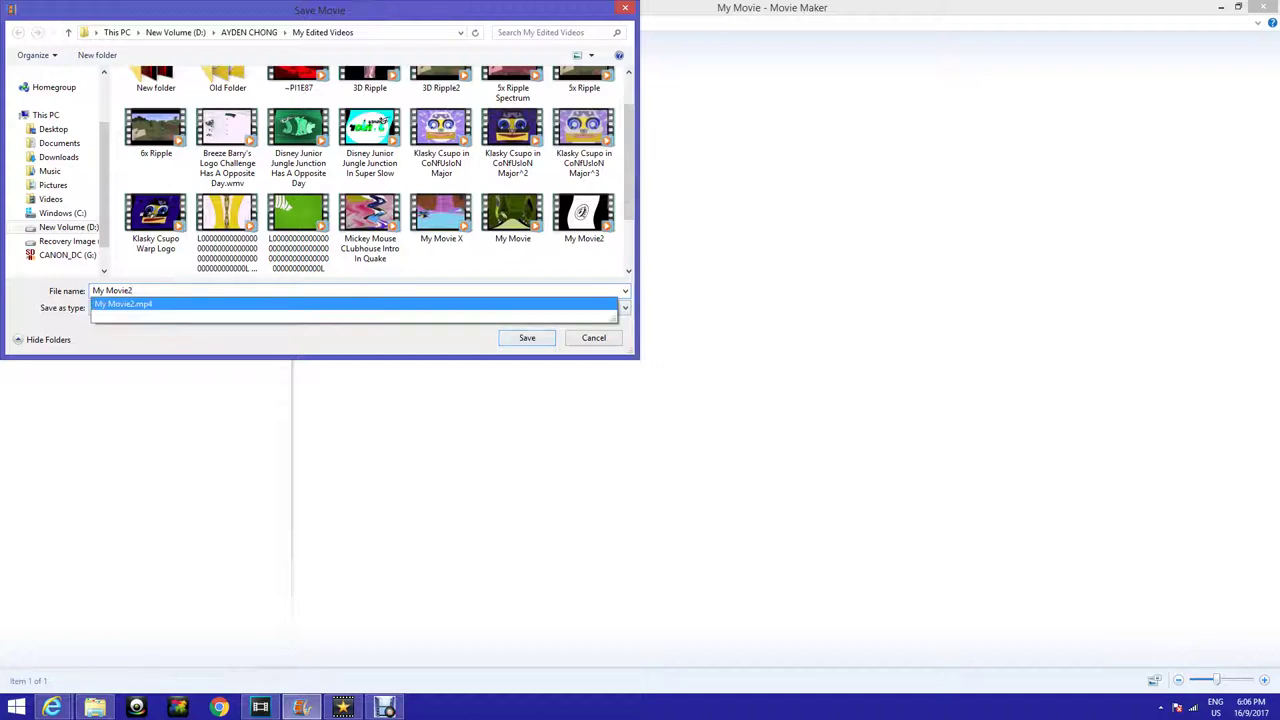
left_click(545, 338)
left_click(683, 353)
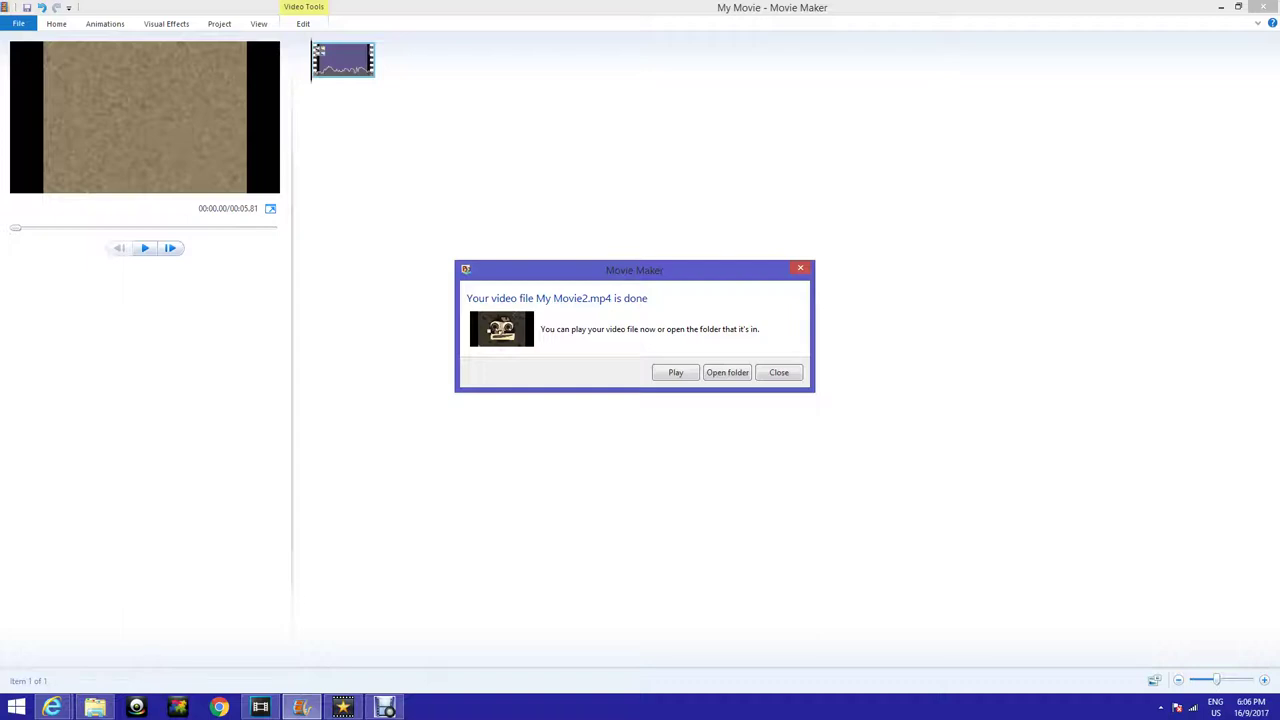
Dismiss the export notice and exit Movie Maker without saving the project
left_click(800, 268)
left_click(1263, 7)
left_click(672, 351)
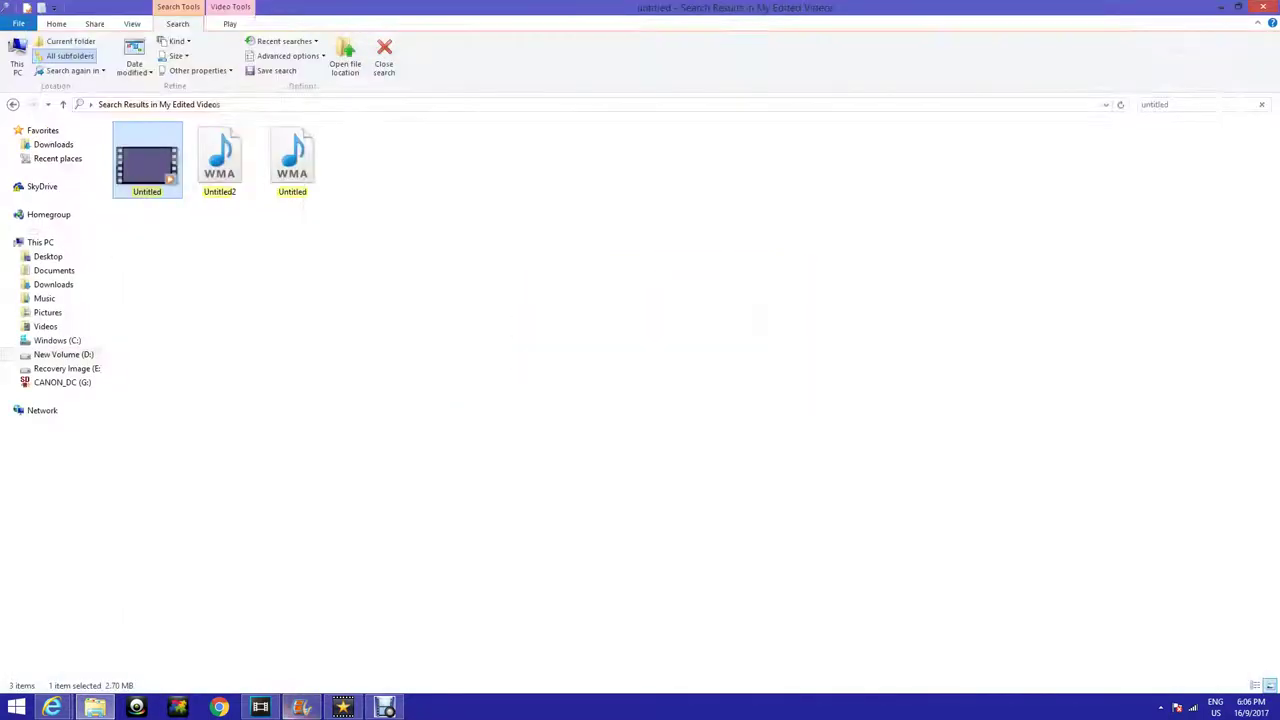
Search the My Edited Videos folder for "my" and import the My Movie2 video into VideoPad
left_click(1176, 104)
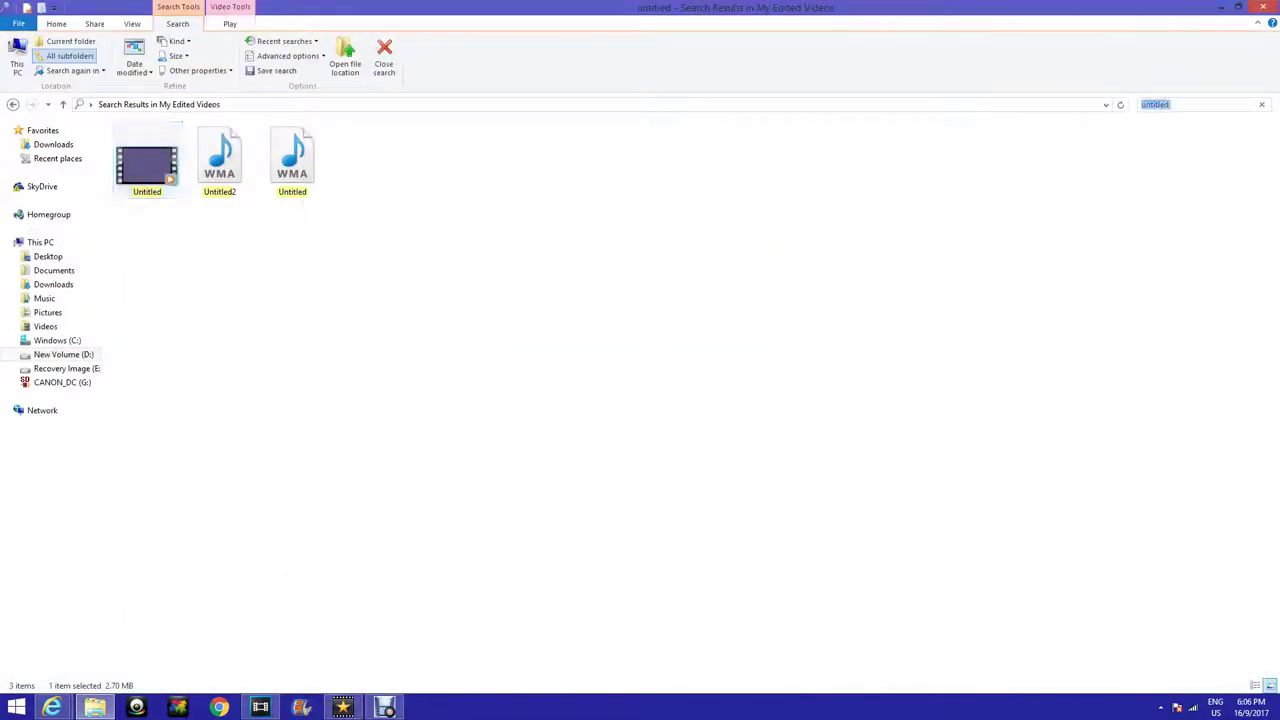
type("my")
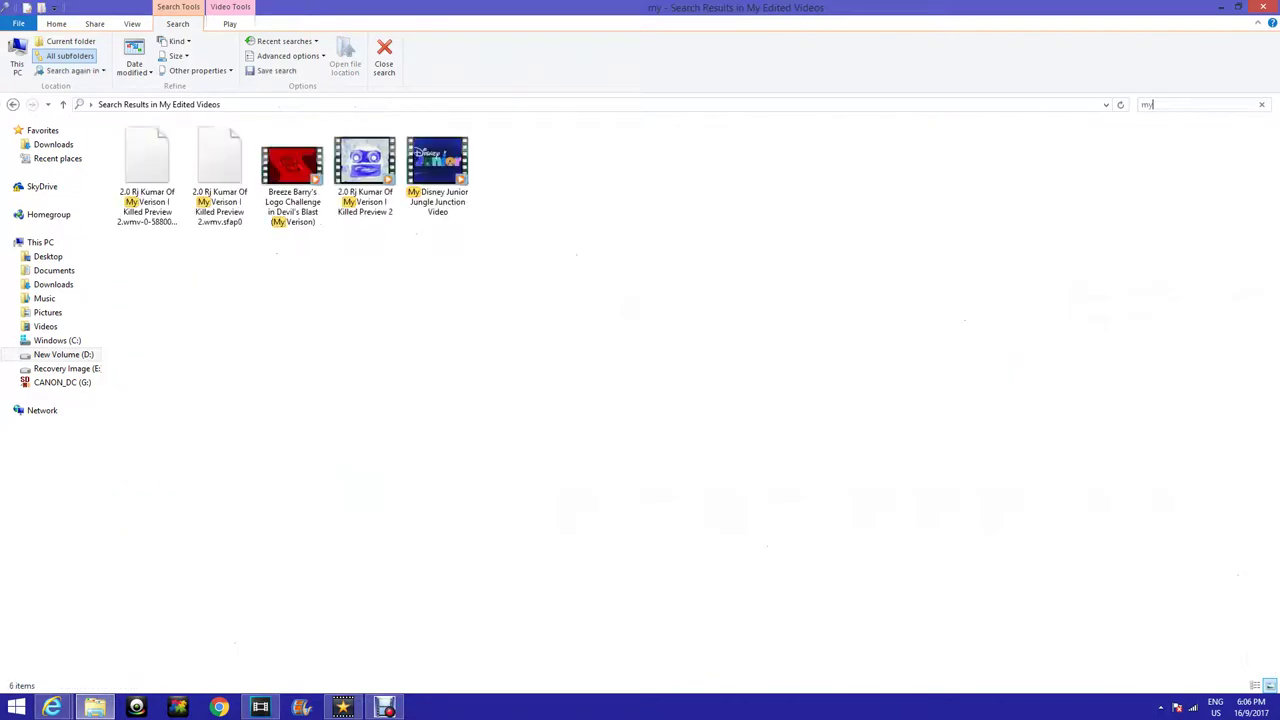
left_click_drag(147, 160, 337, 551)
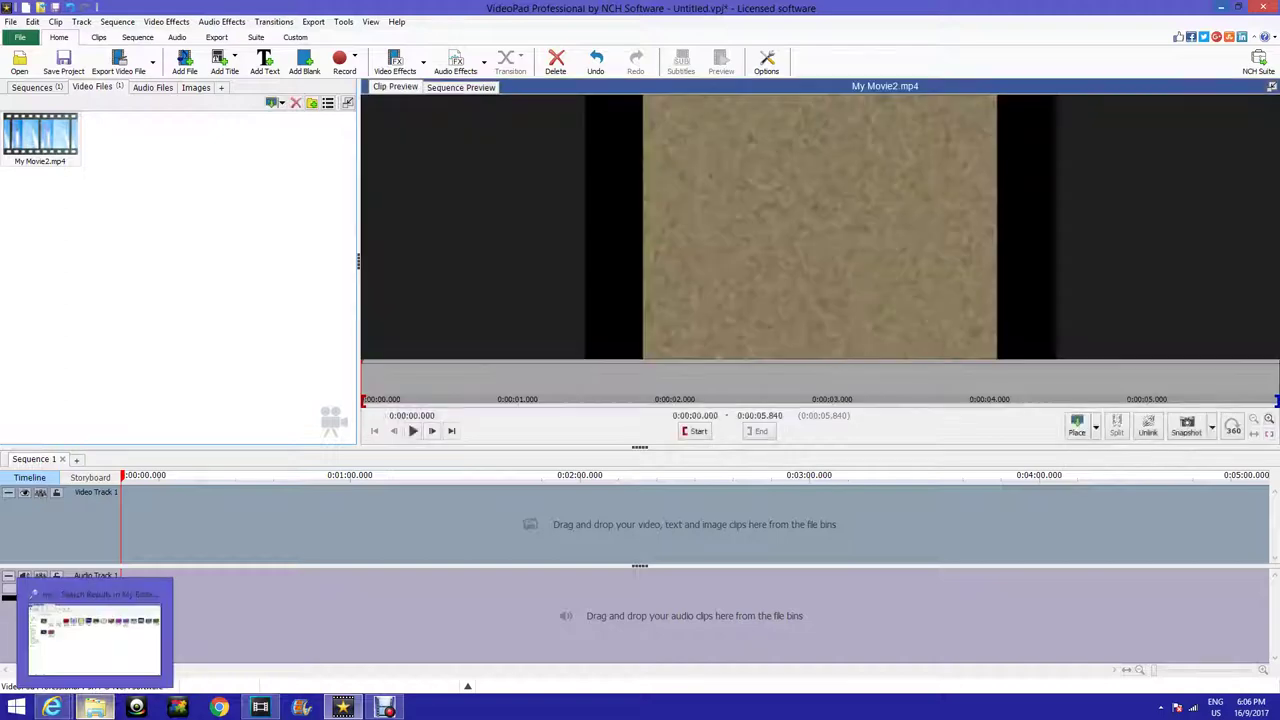
Find the Untitled video in the My Edited Videos folder, import it into VideoPad and place it on Video Track 1
left_click(95, 707)
left_click(1180, 105)
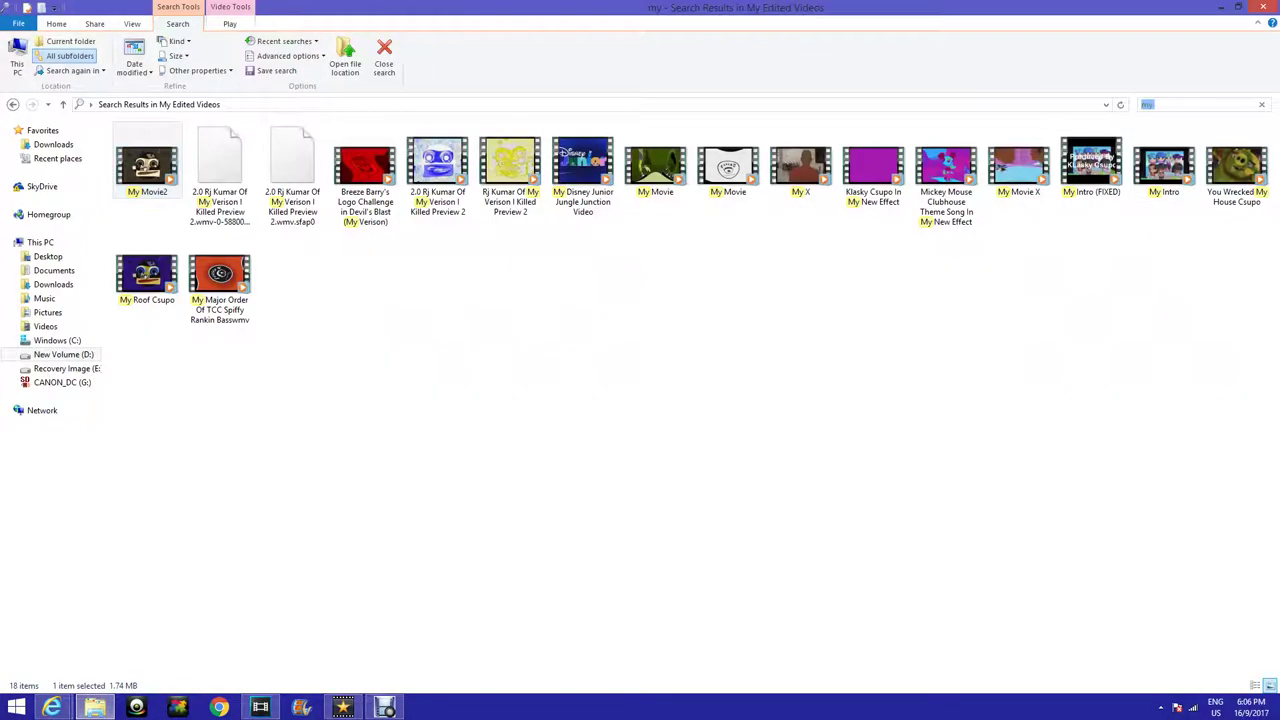
key("BackSpace")
type("untitled")
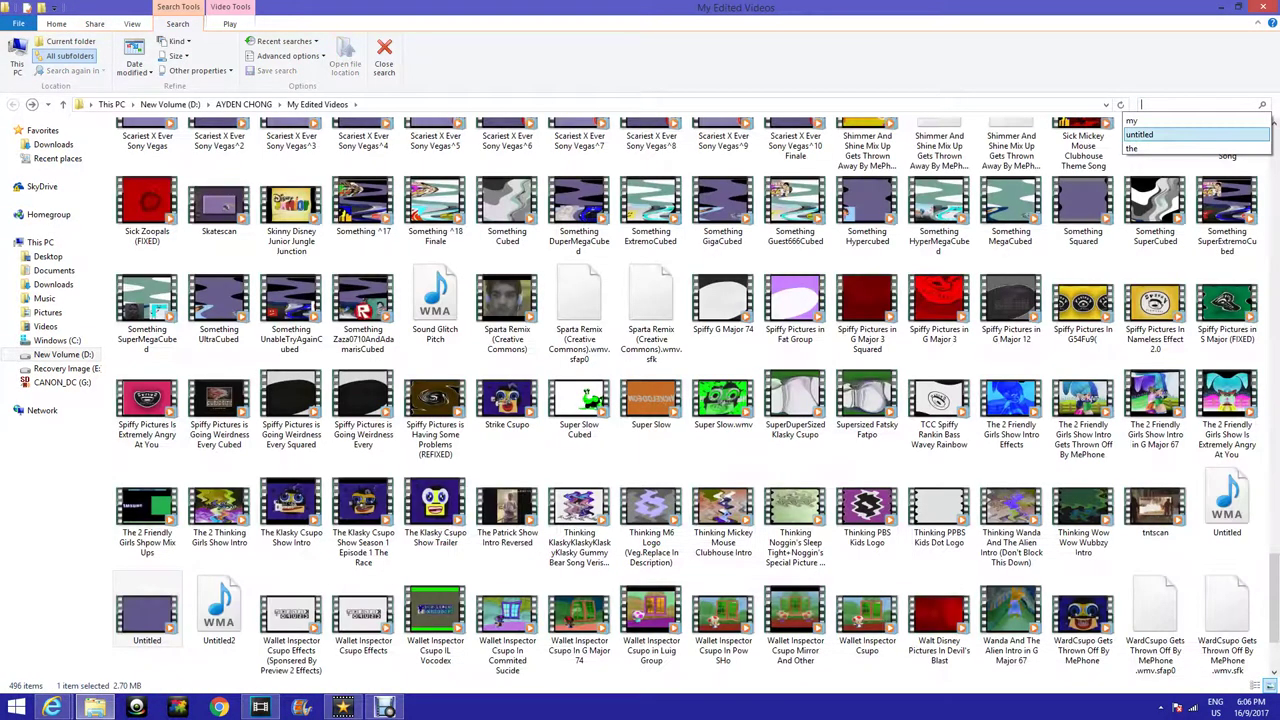
left_click_drag(147, 160, 195, 228)
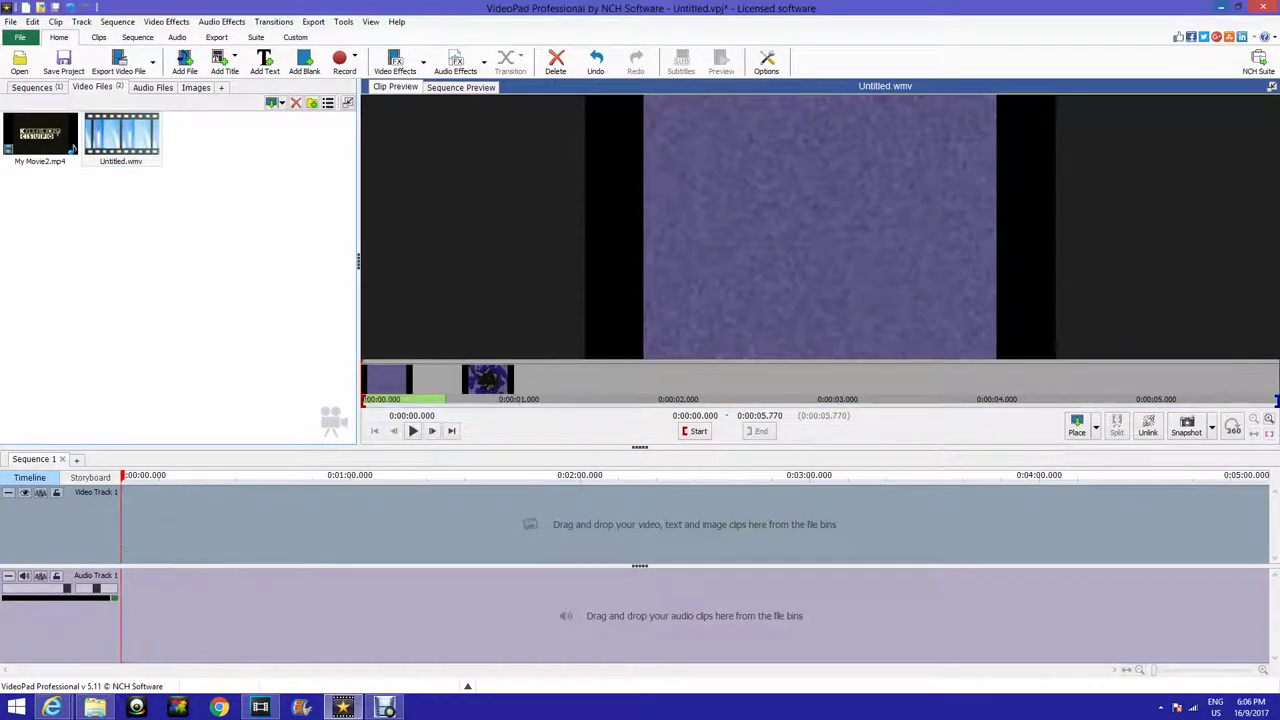
left_click_drag(121, 138, 180, 530)
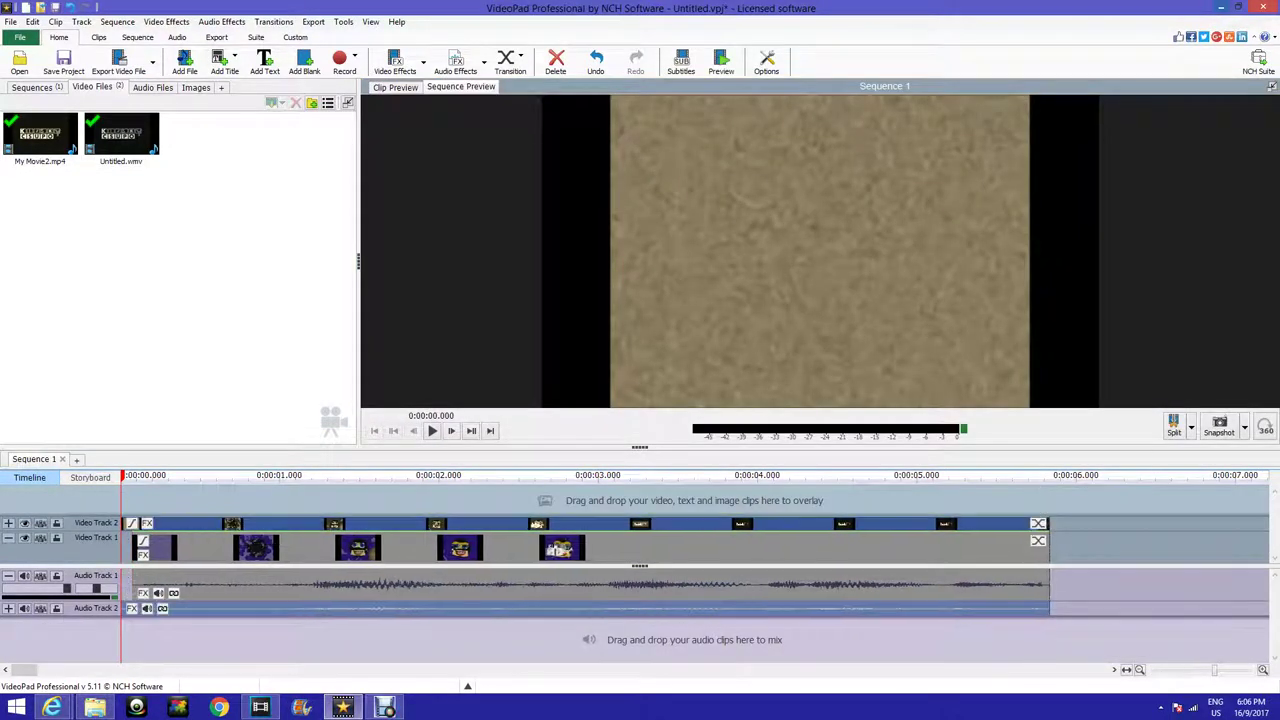
Delete Audio Track 2 together with its clips and shift the Untitled clip to the start of Video Track 1
right_click(1052, 608)
left_click(1100, 550)
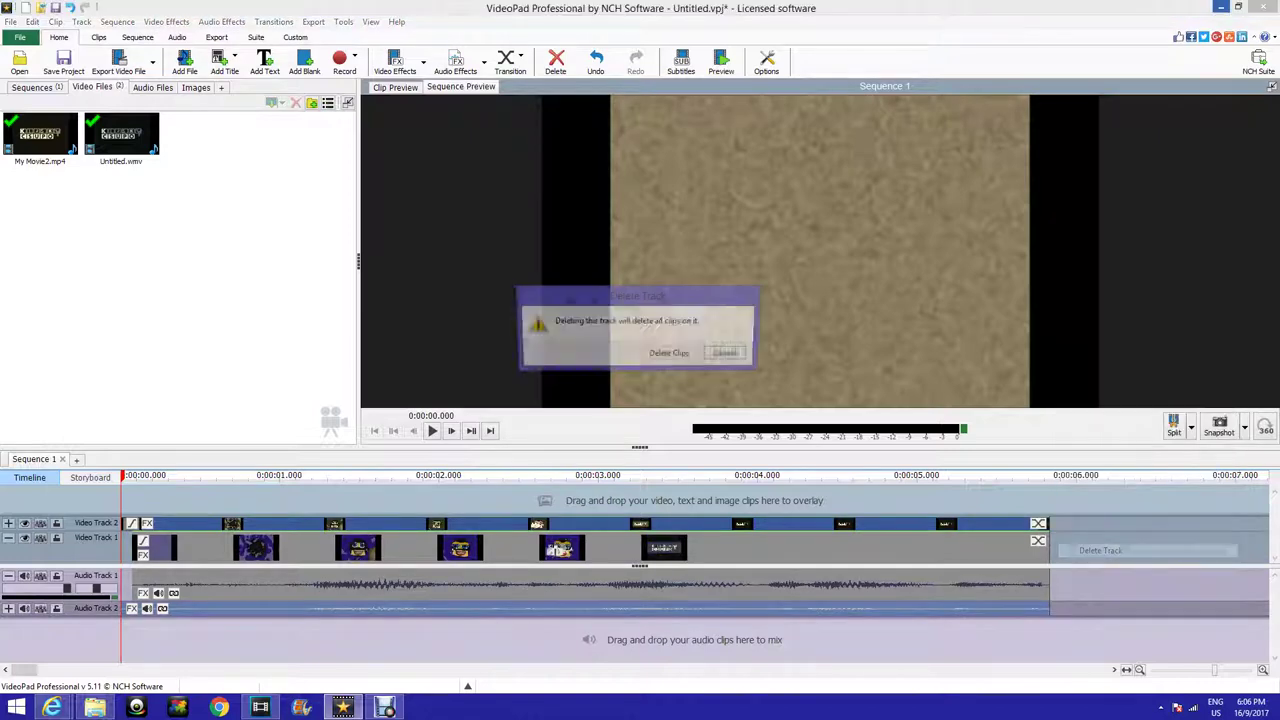
left_click(670, 354)
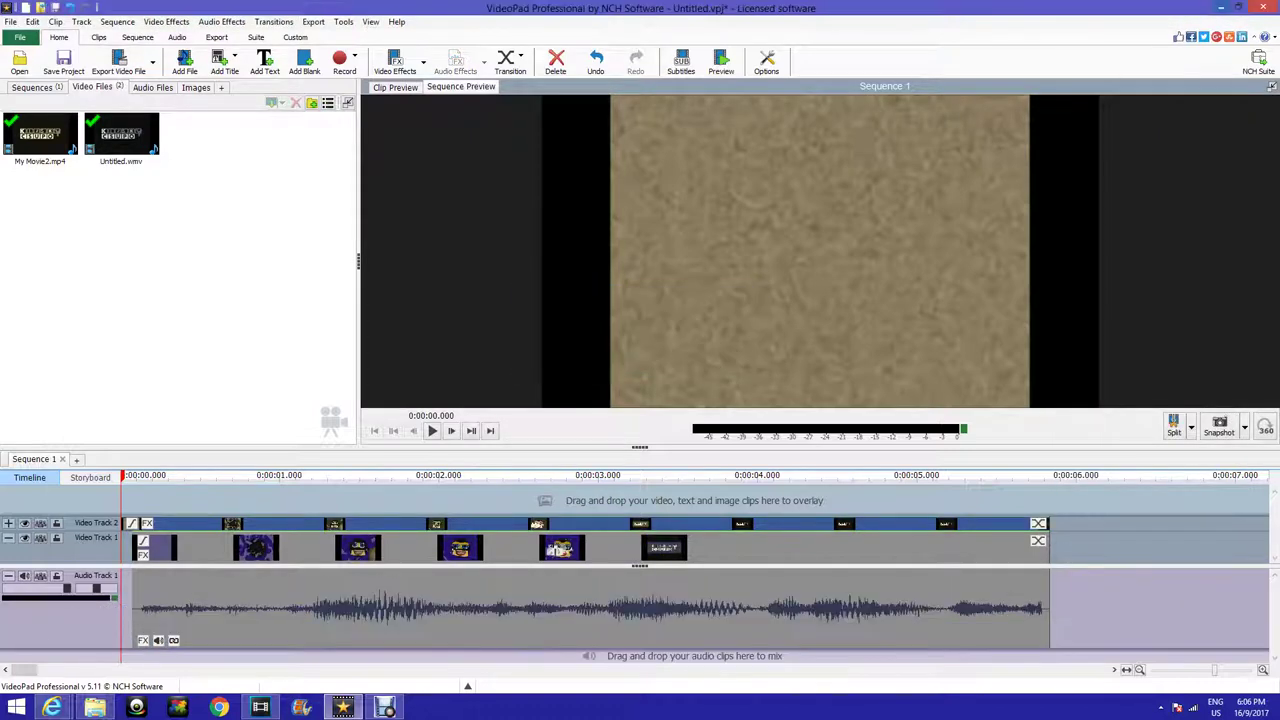
left_click_drag(170, 547, 161, 547)
Add a Transparency effect with 50% opacity to the My Movie2 clip and check the blended frame at about 1.9 seconds
left_click(147, 522)
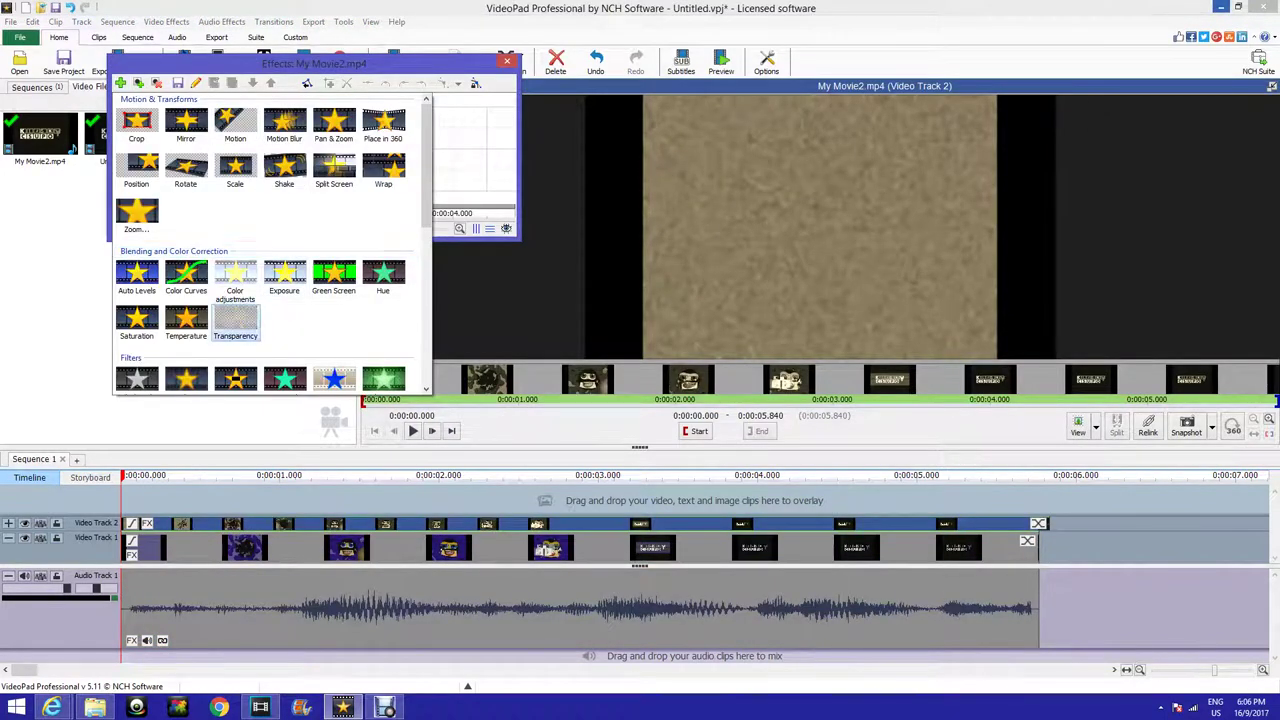
left_click(235, 321)
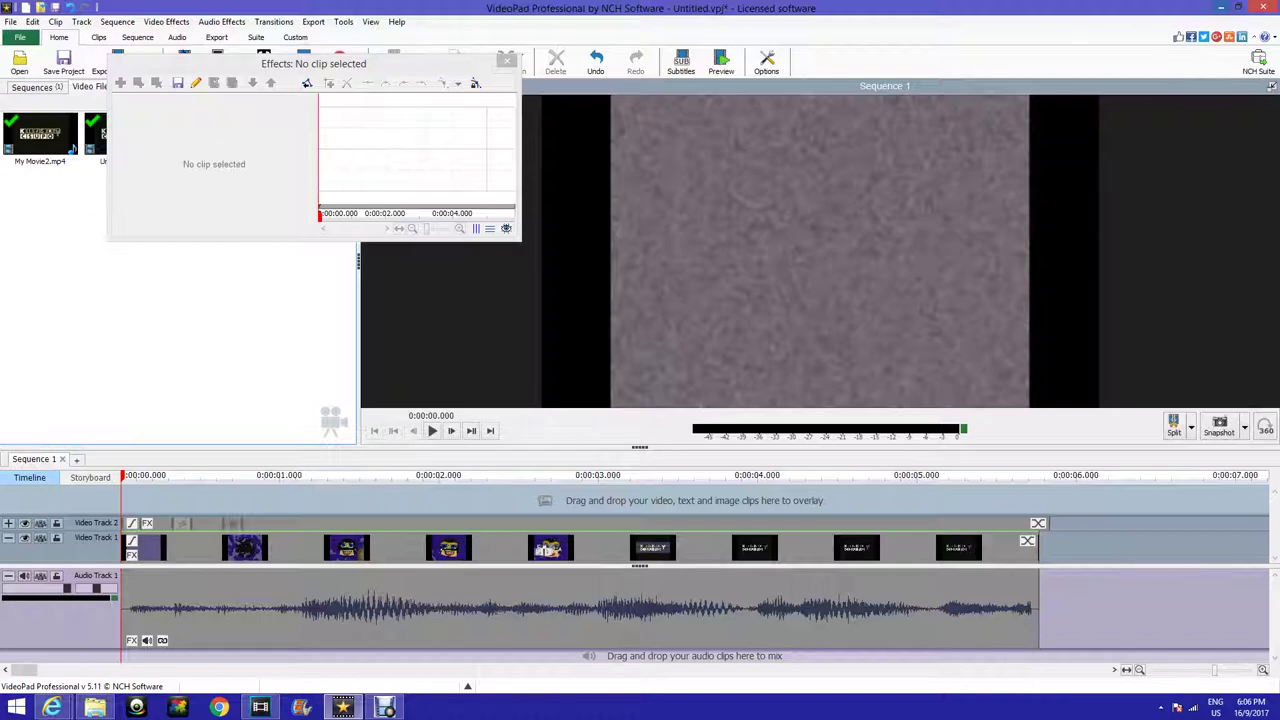
left_click(423, 475)
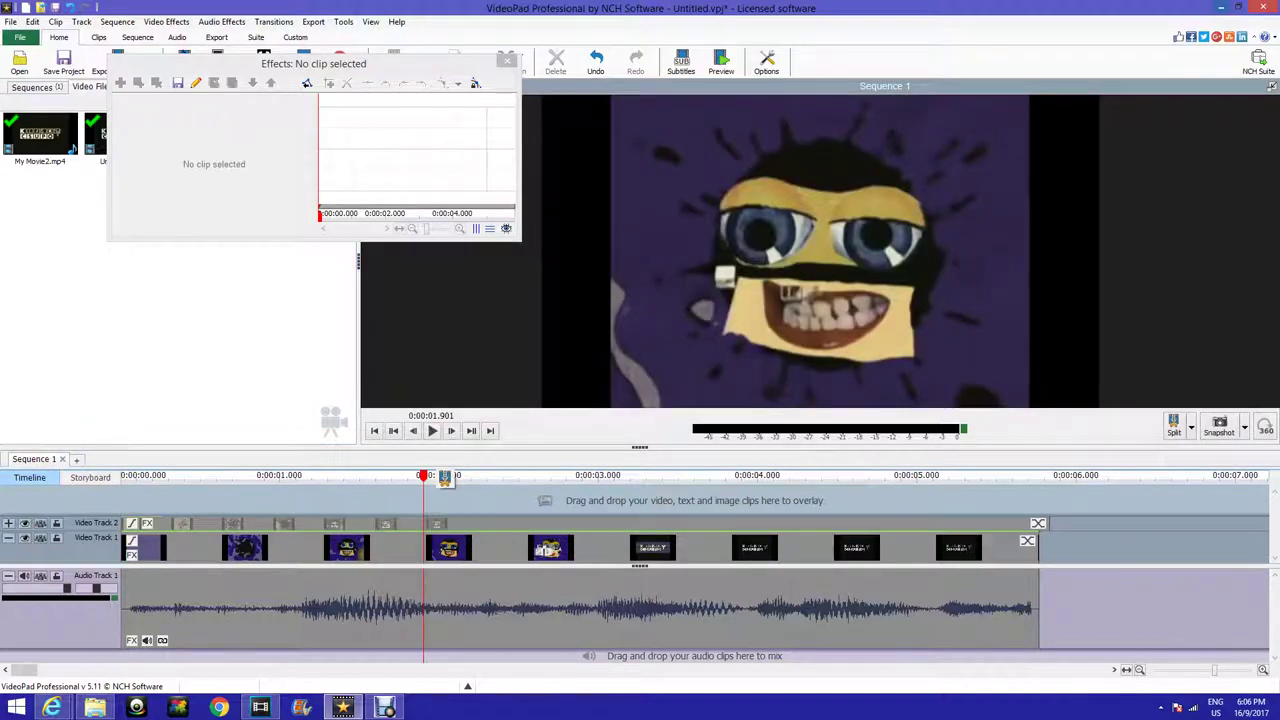
left_click(507, 61)
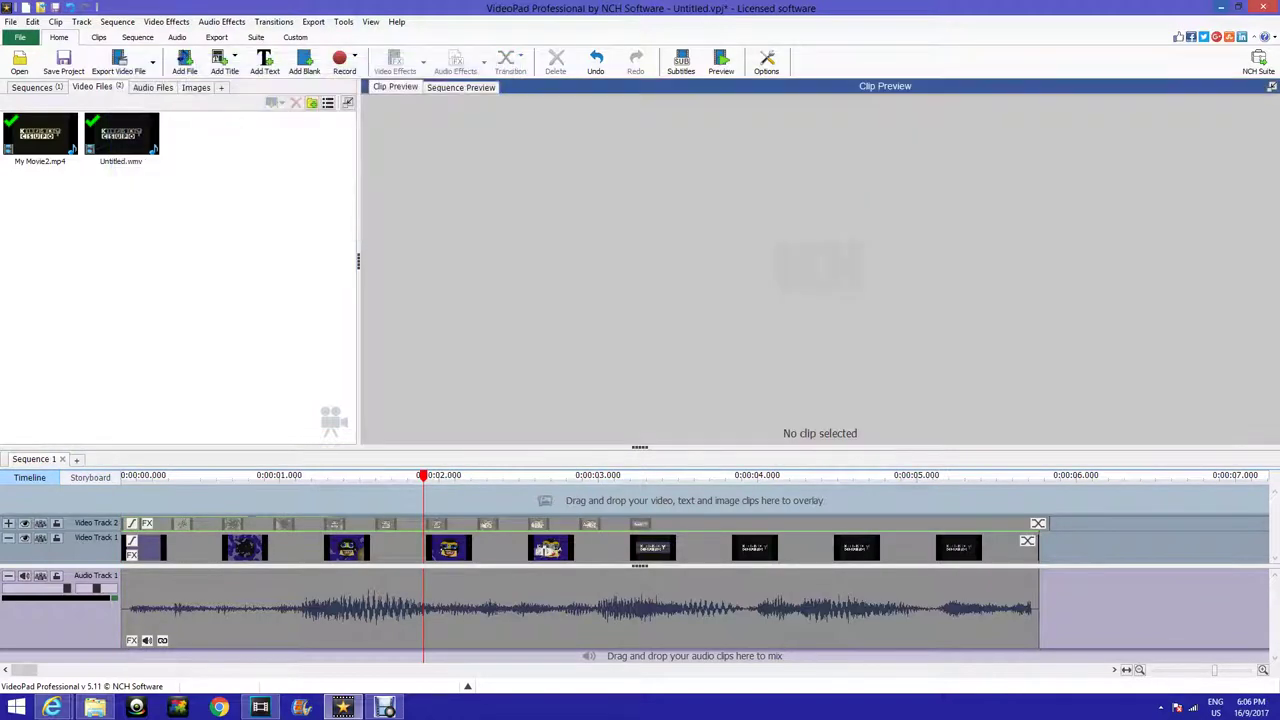
Apply the Nameless Effect 2.0 template to the My Movie2 clip on Video Track 2
left_click(147, 524)
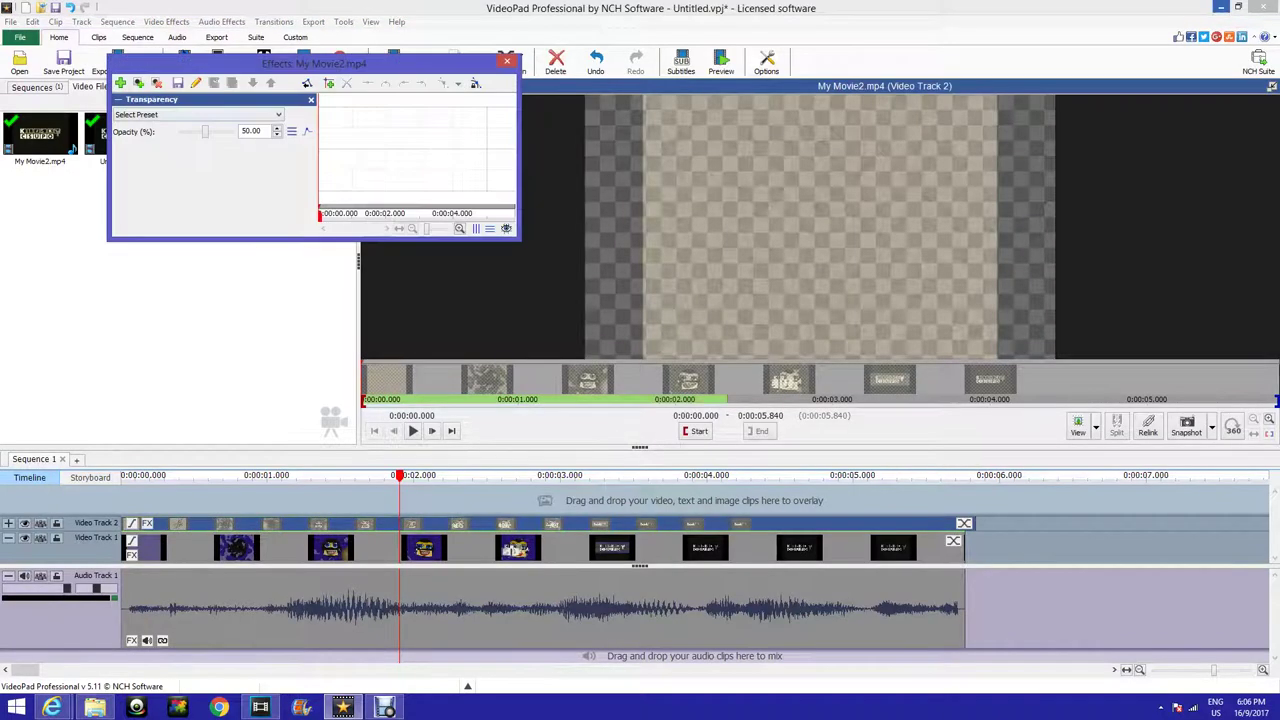
left_click(120, 83)
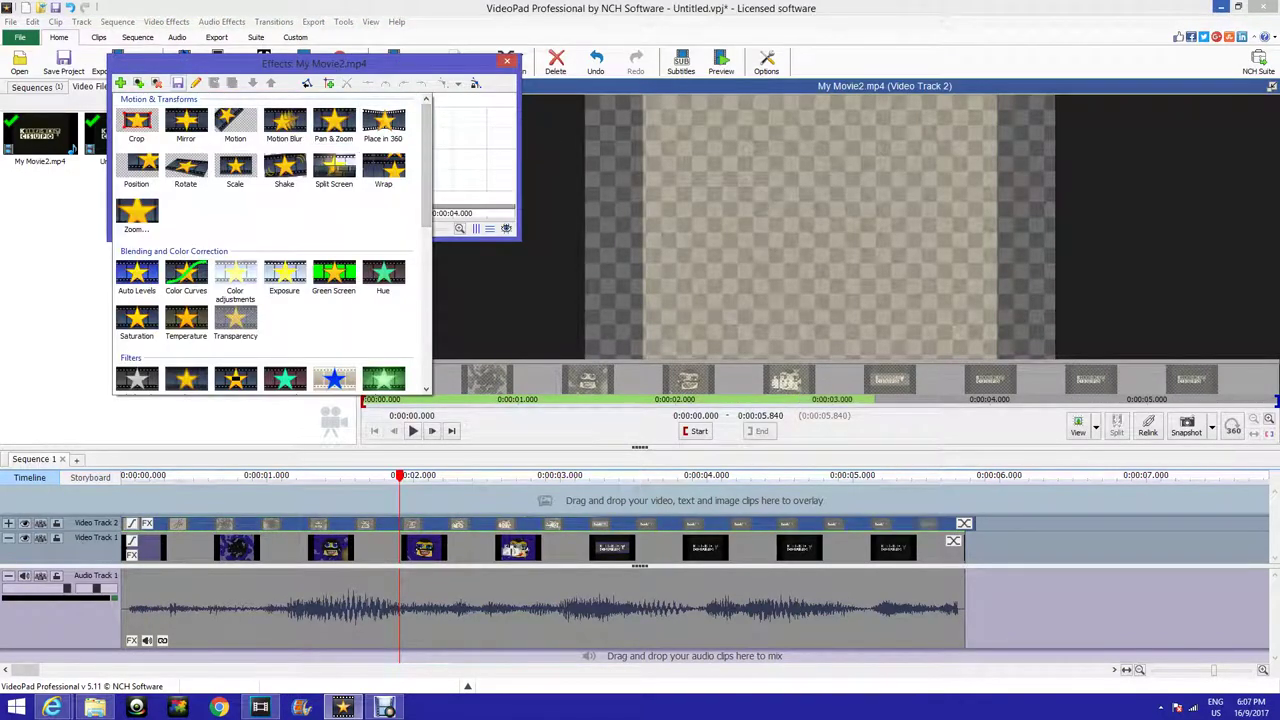
scroll(270, 245, "down", 5)
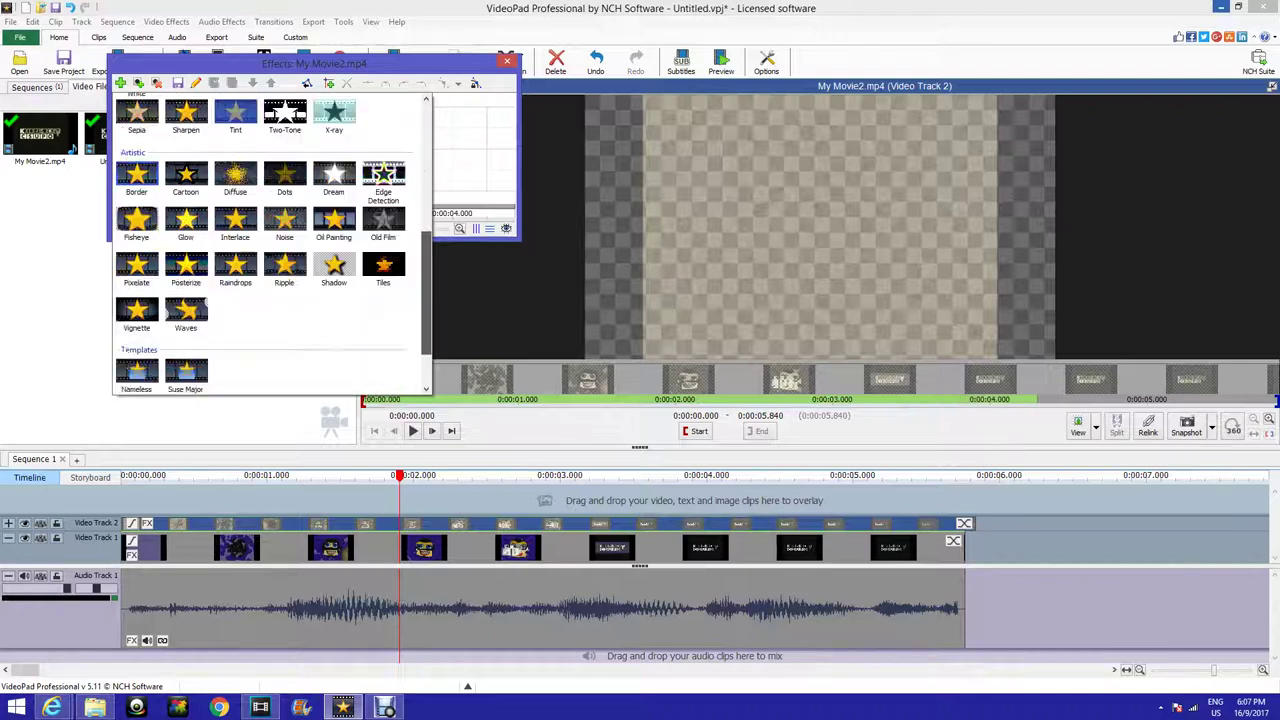
left_click(138, 302)
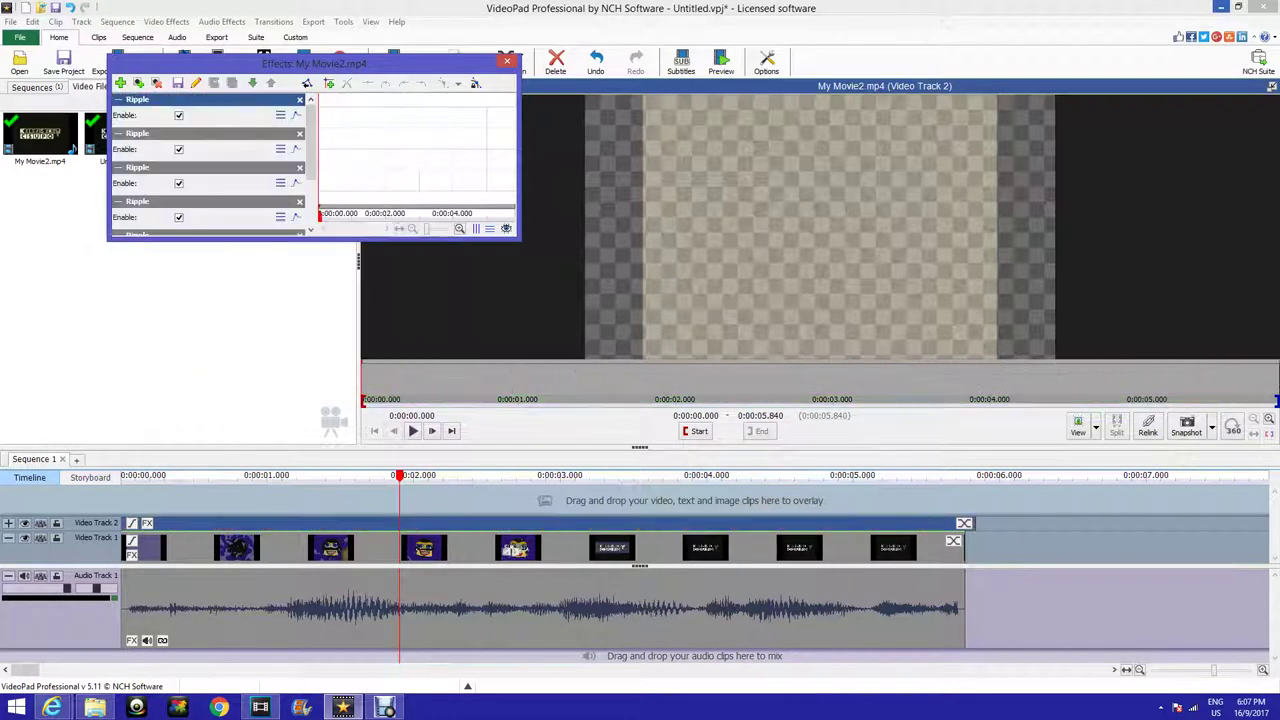
Apply the Nameless Effect 2.0 template to the Untitled clip on Video Track 1 and close its effects
left_click(200, 552)
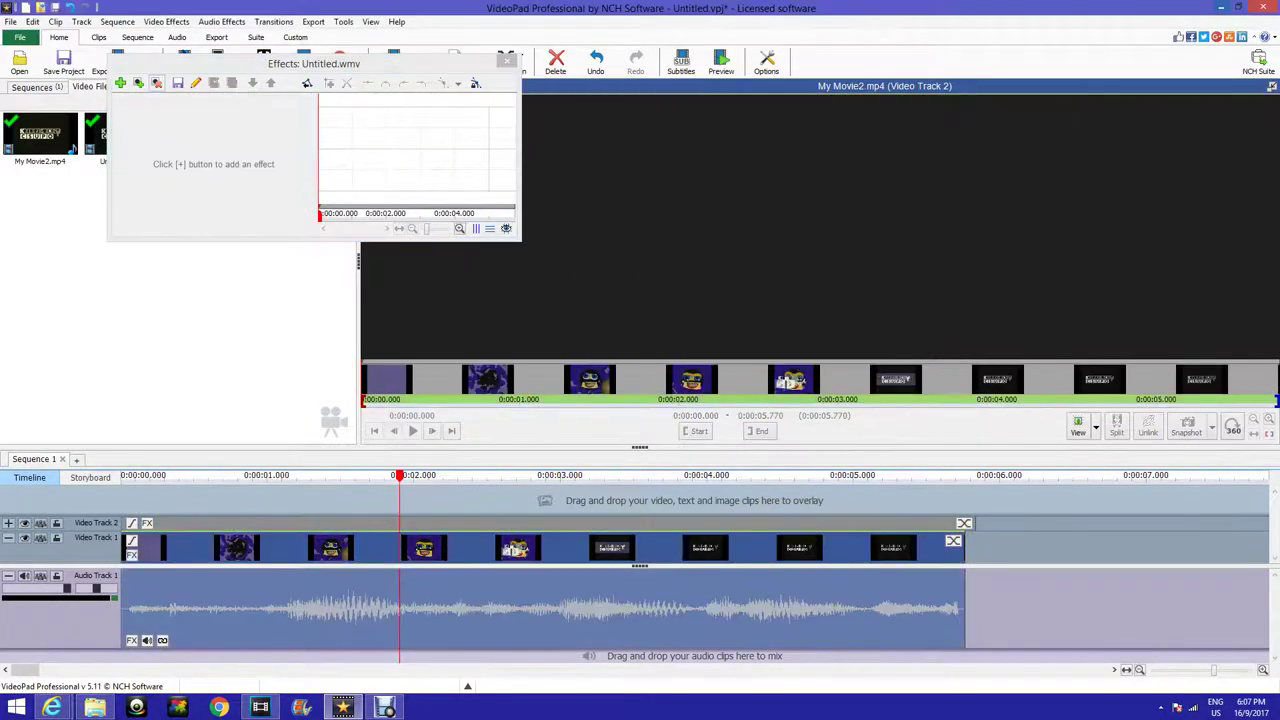
left_click(120, 83)
scroll(270, 250, "down", 5)
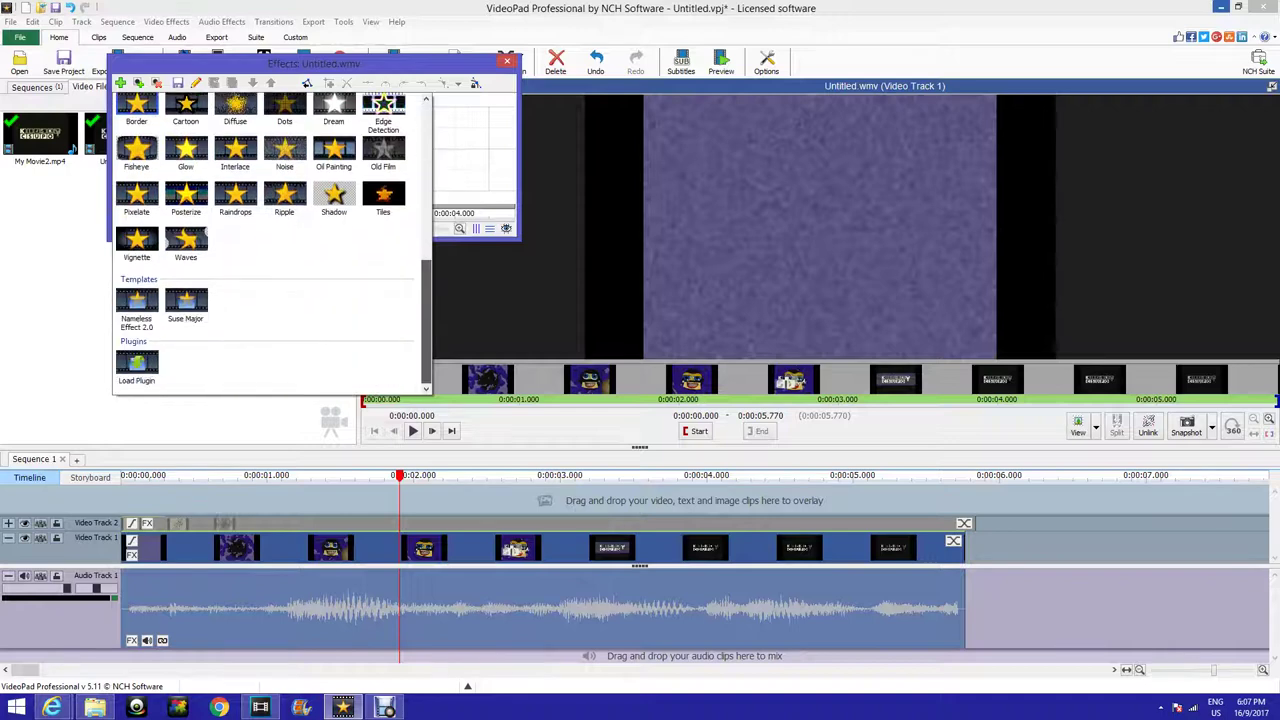
left_click(134, 309)
left_click(507, 61)
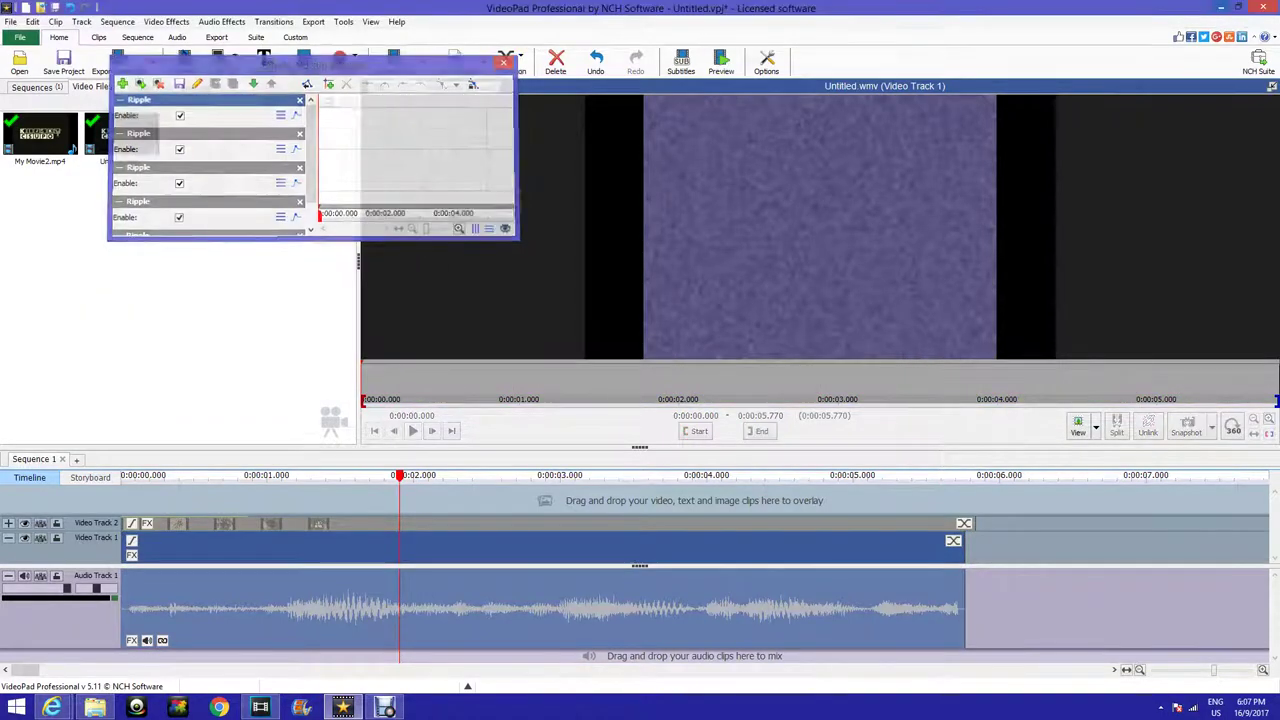
Add a Reverb effect to the Untitled audio clip with 5000 ms decay, 100% diffusion and -36 dB wet and dry gain
left_click(132, 640)
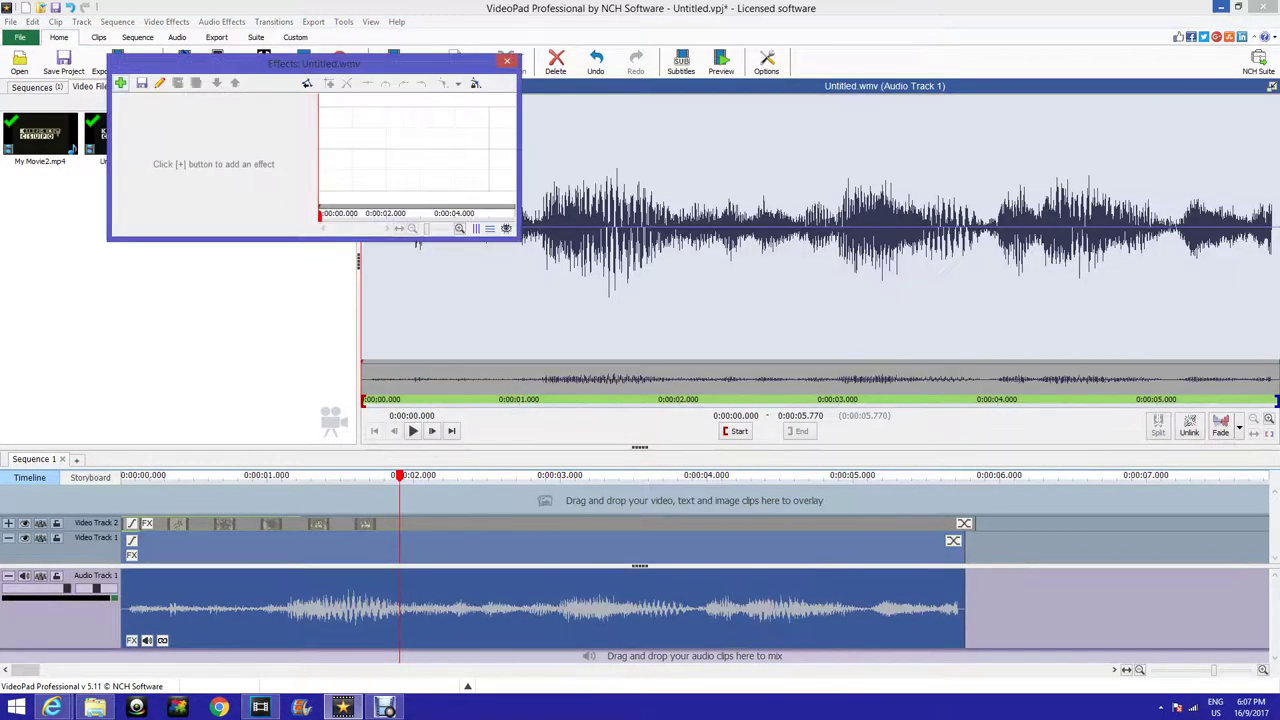
left_click(120, 83)
left_click(286, 171)
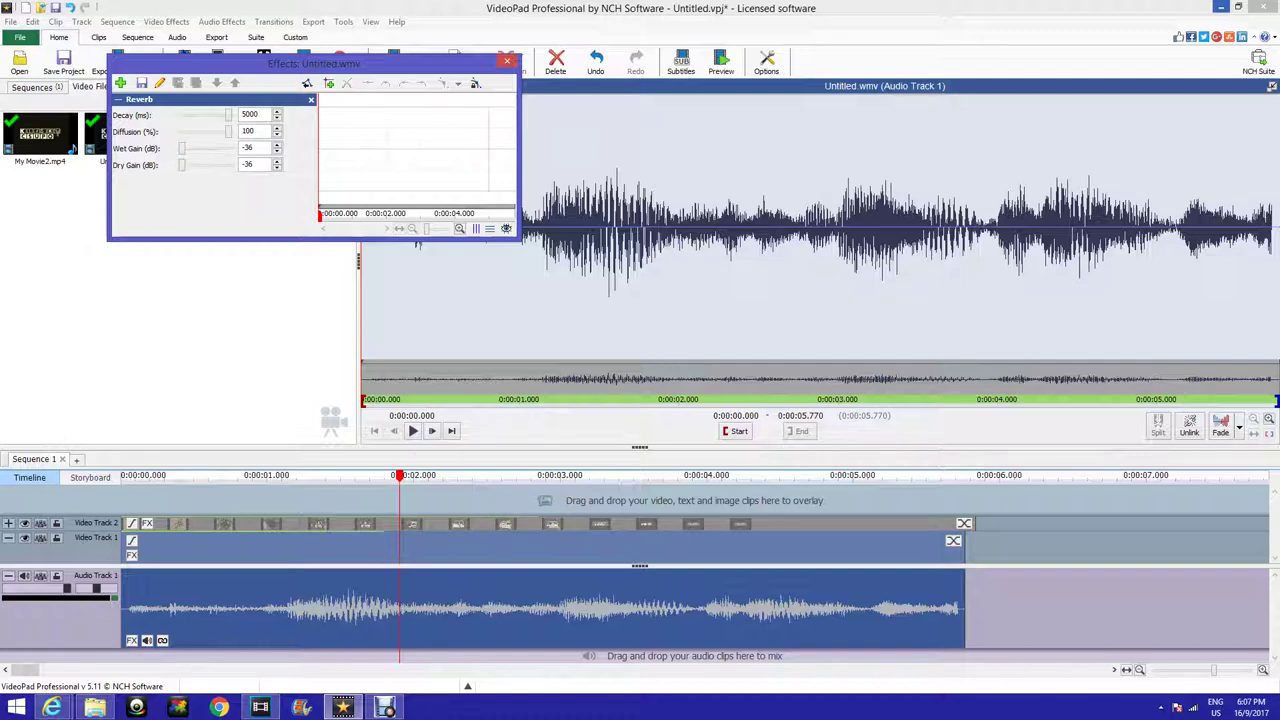
left_click(120, 83)
left_click(337, 123)
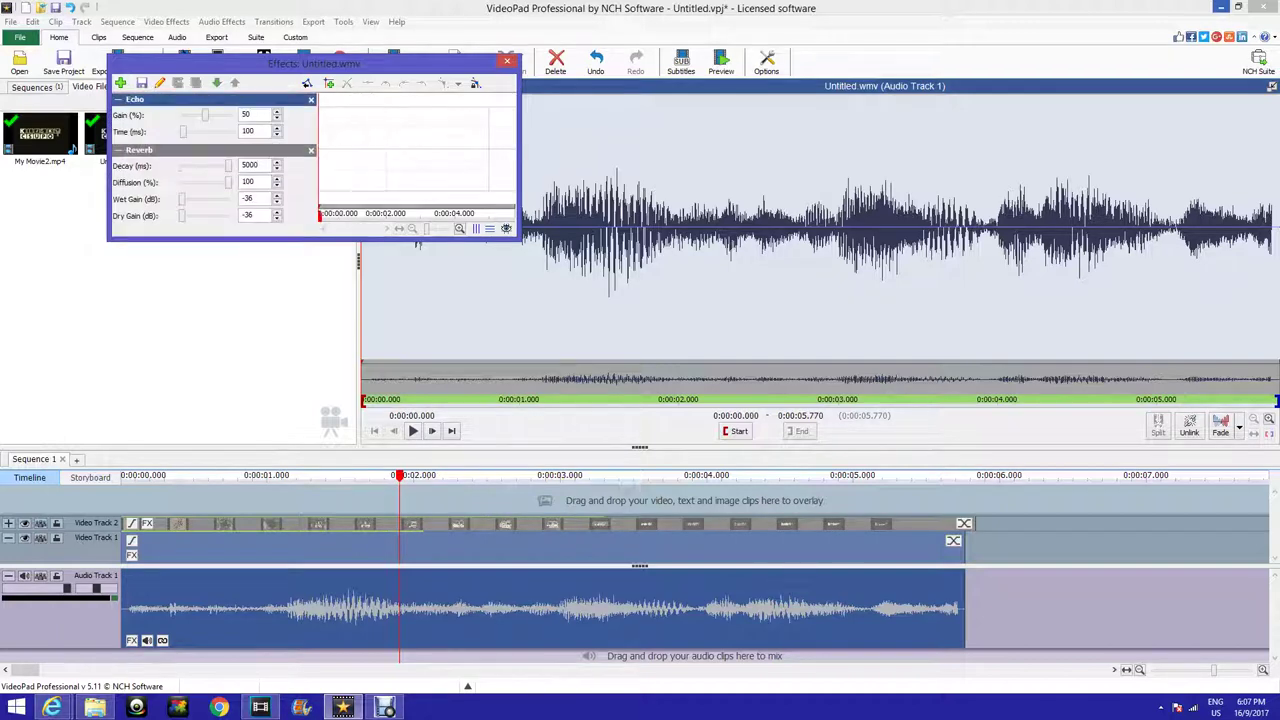
left_click(311, 100)
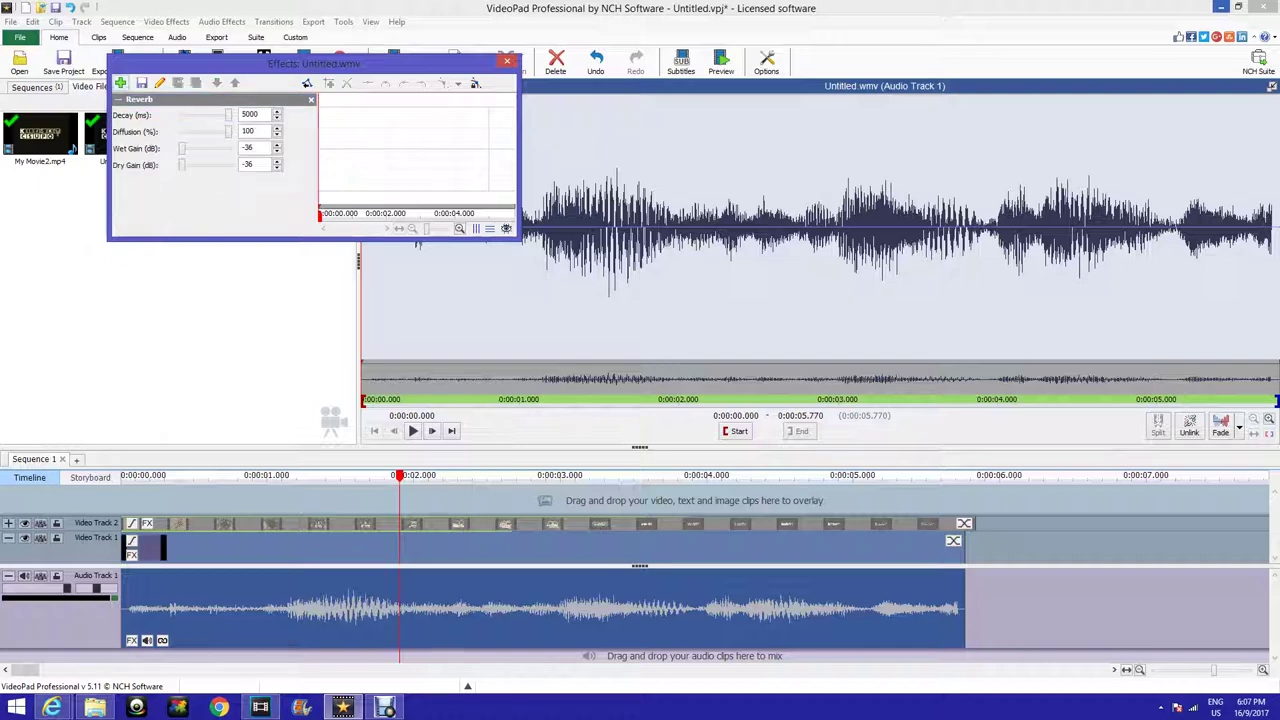
Add an Amplify effect with the Maximum preset to the Untitled audio clip and play the clip back
left_click(120, 83)
left_click(136, 123)
left_click(197, 114)
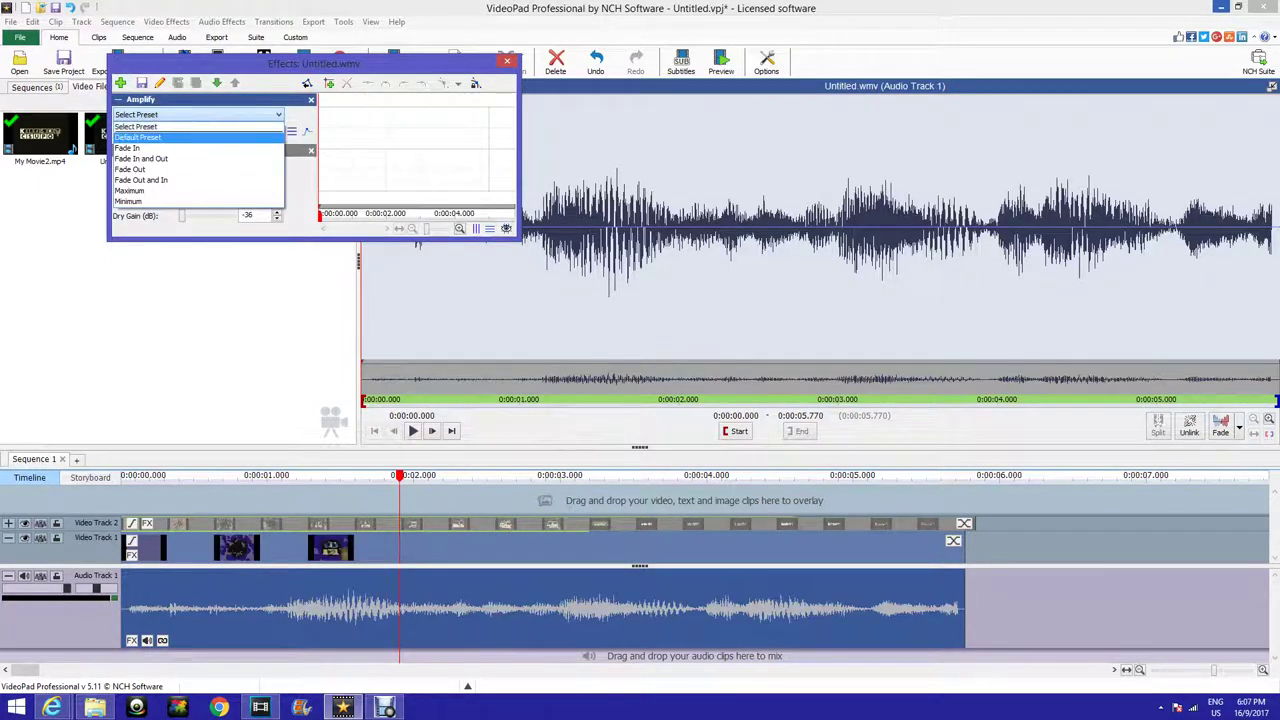
left_click(150, 191)
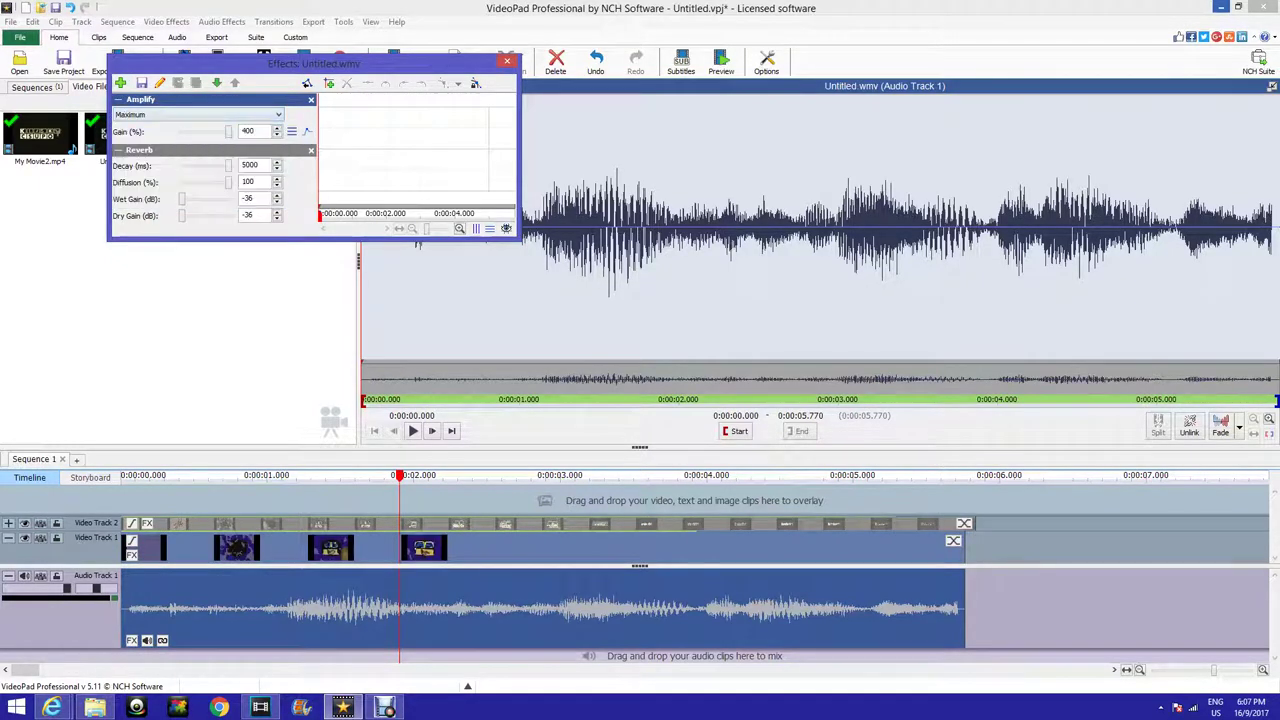
left_click(507, 61)
left_click(412, 431)
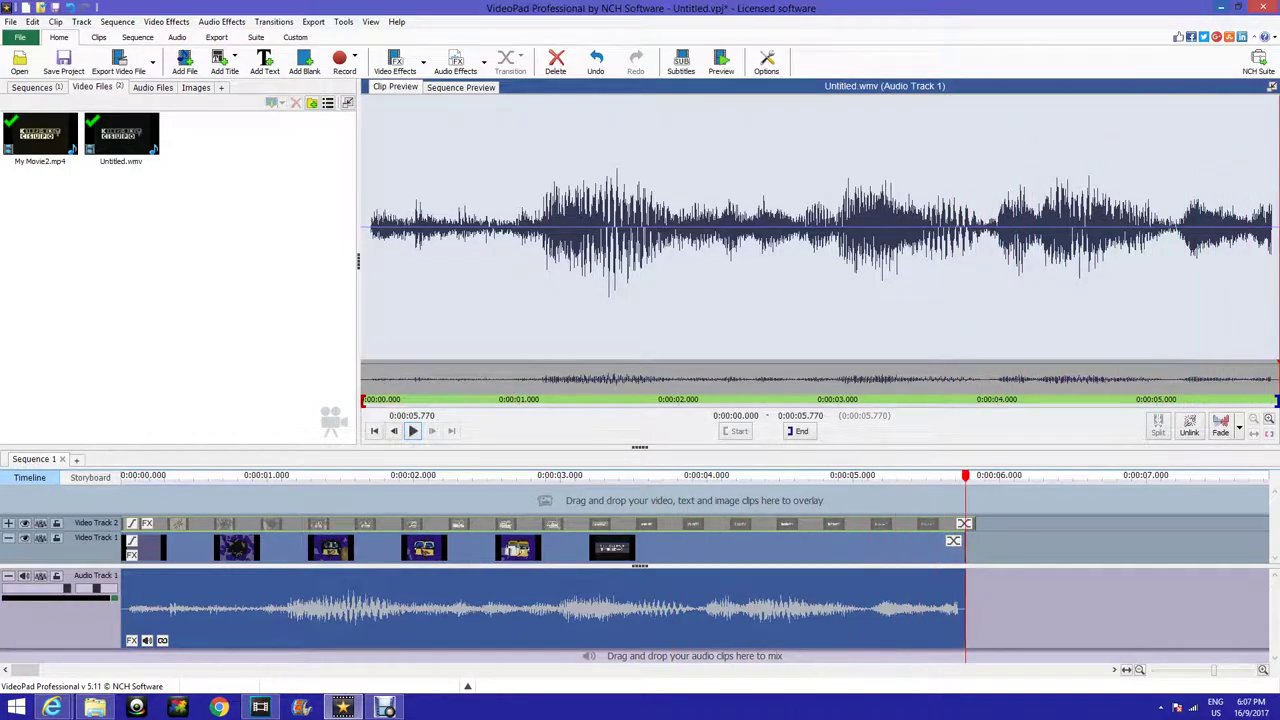
Align the end of the Untitled clip with the end of My Movie2 and play the sequence from the start
left_click(900, 524)
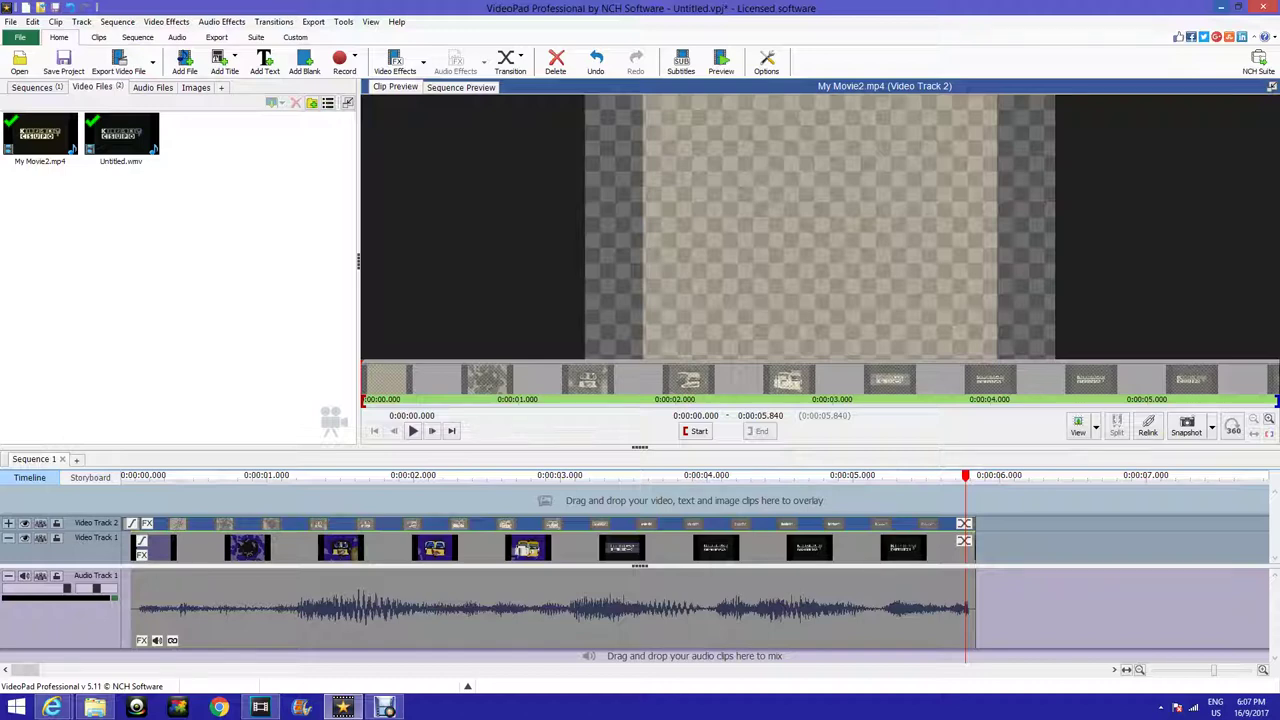
left_click_drag(387, 476, 4, 476)
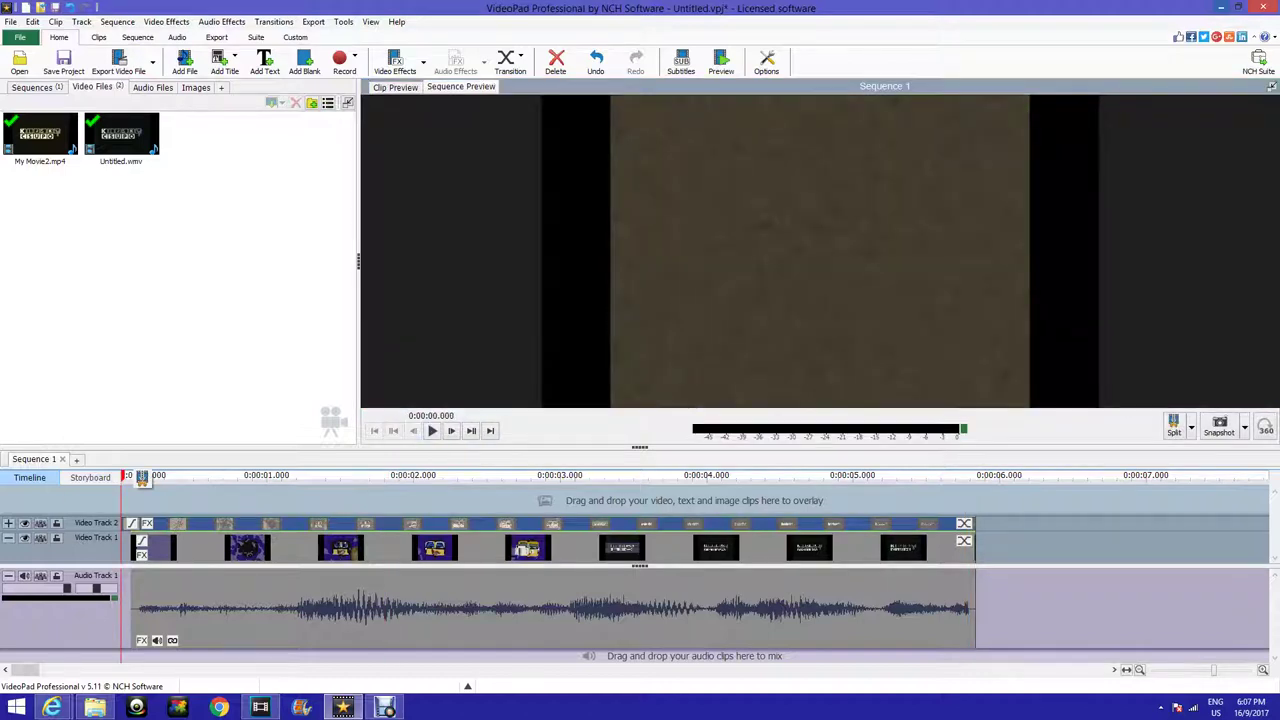
left_click(432, 431)
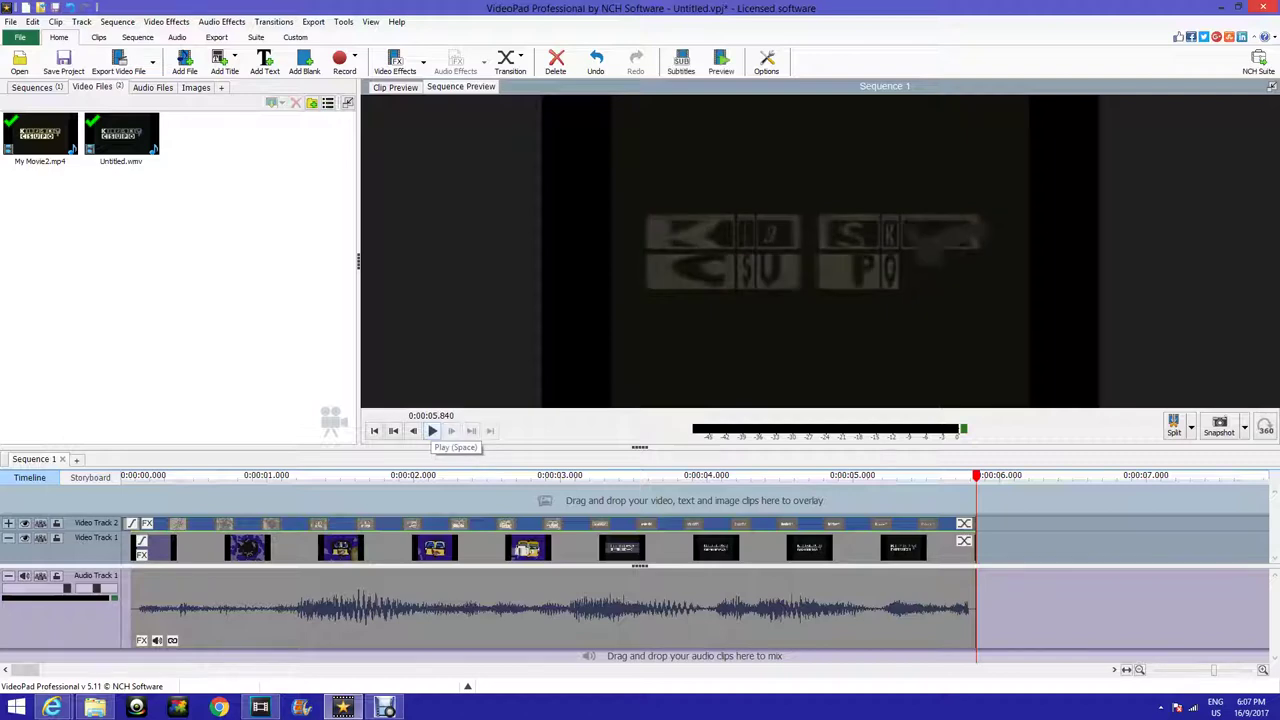
Trim the first 0.07 seconds off the My Movie2 clip and move both clips back to the start of the timeline
left_click_drag(122, 523, 131, 523)
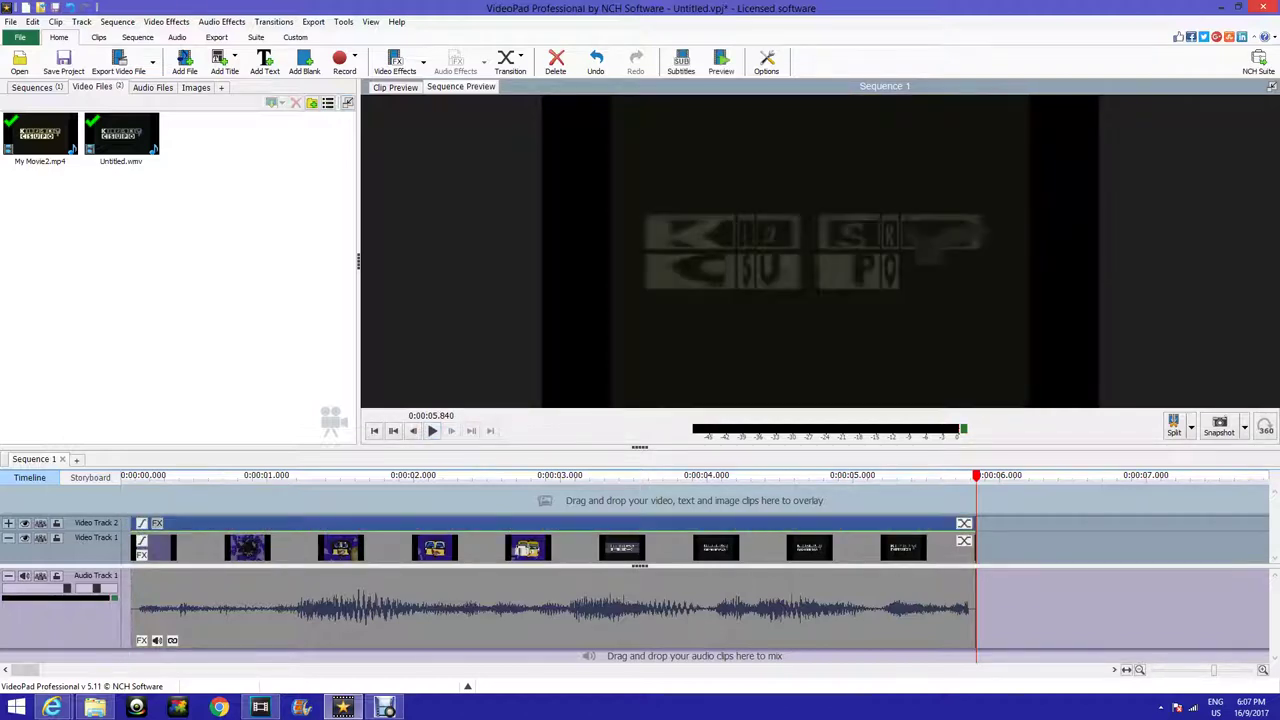
left_click(157, 523)
left_click(507, 61)
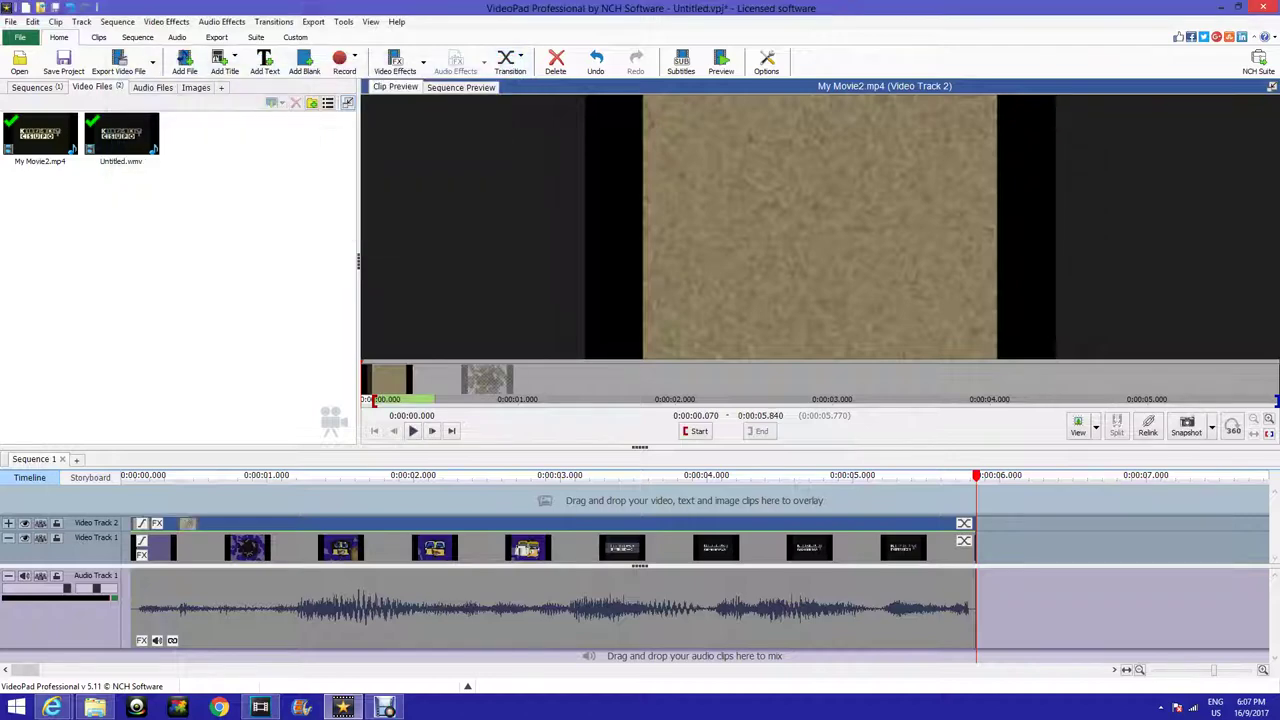
left_click_drag(376, 523, 359, 550)
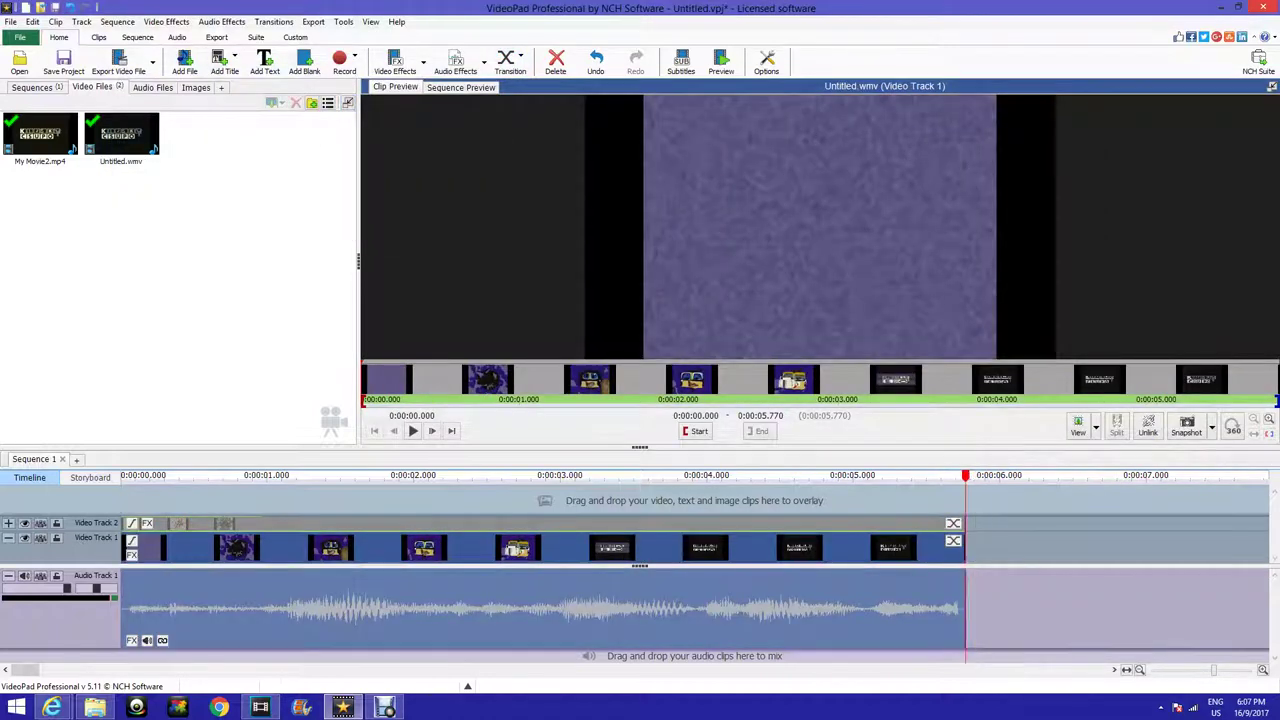
Export the sequence from the start as THE WHAT HELL IS KLASKY CSUPO.mp4 with the HD 720p preset at 29.97 fps
left_click(122, 477)
left_click(119, 60)
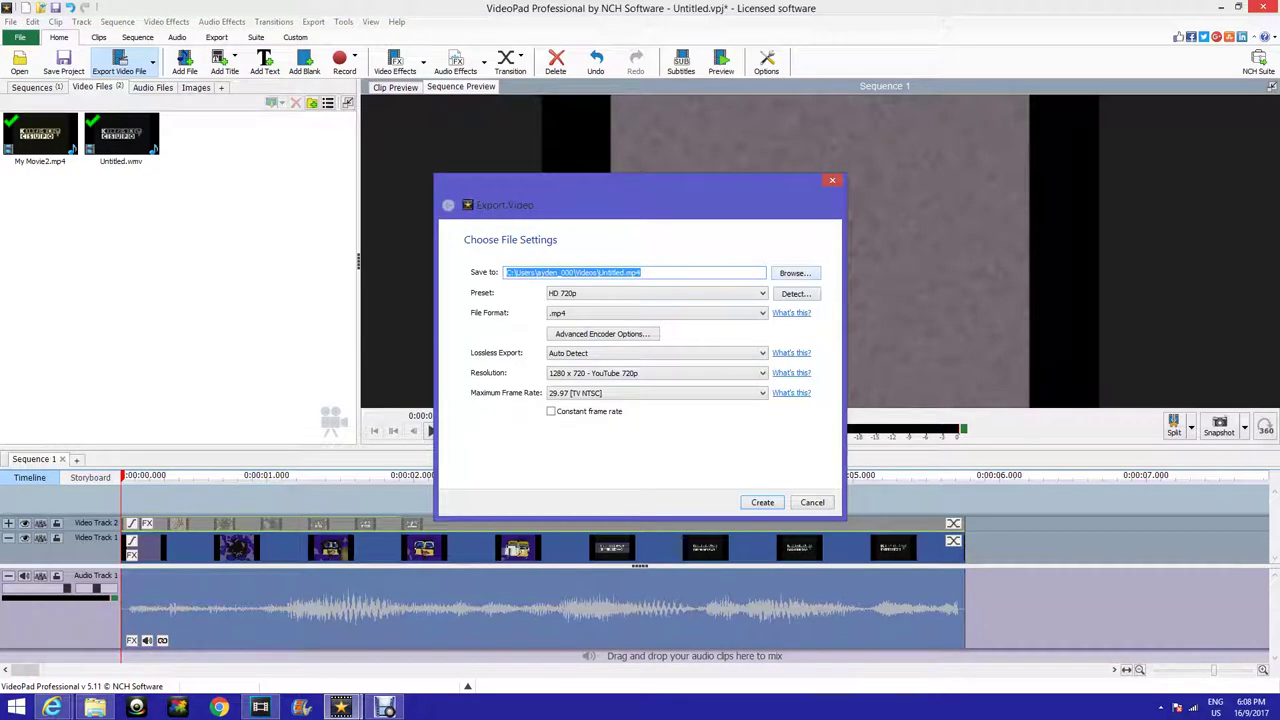
left_click_drag(625, 273, 616, 273)
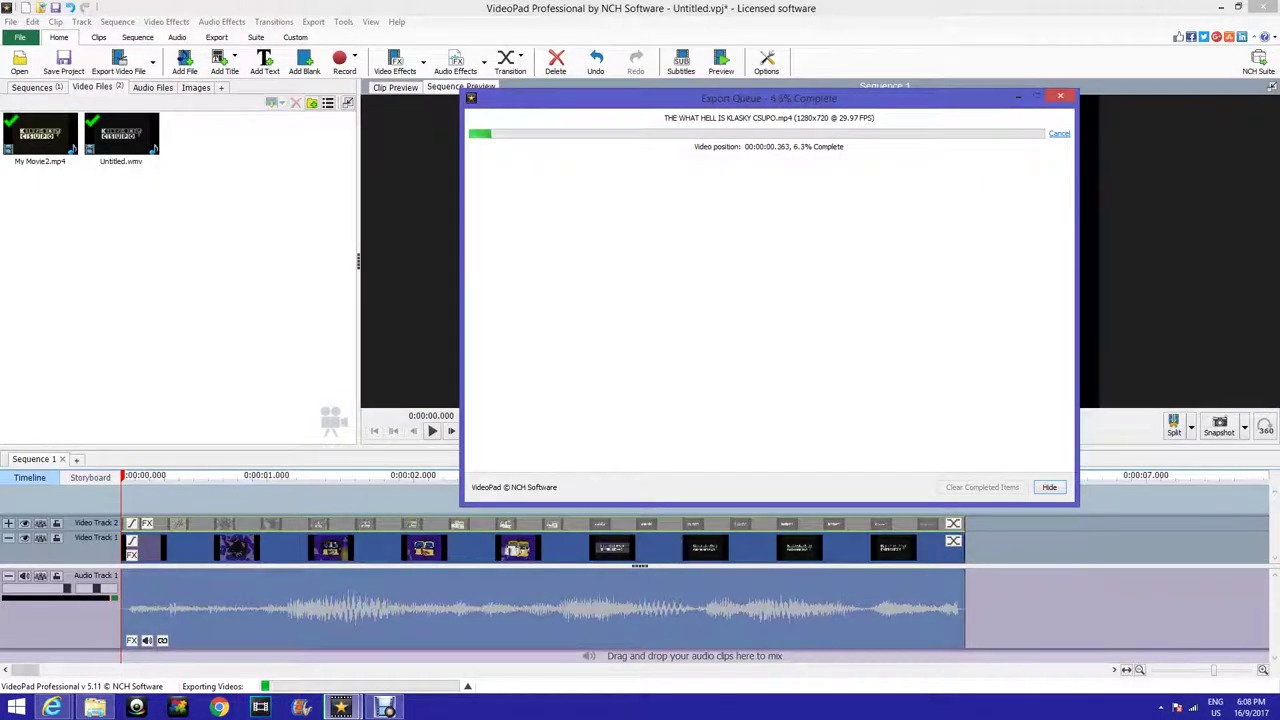
mouse_move(385, 707)
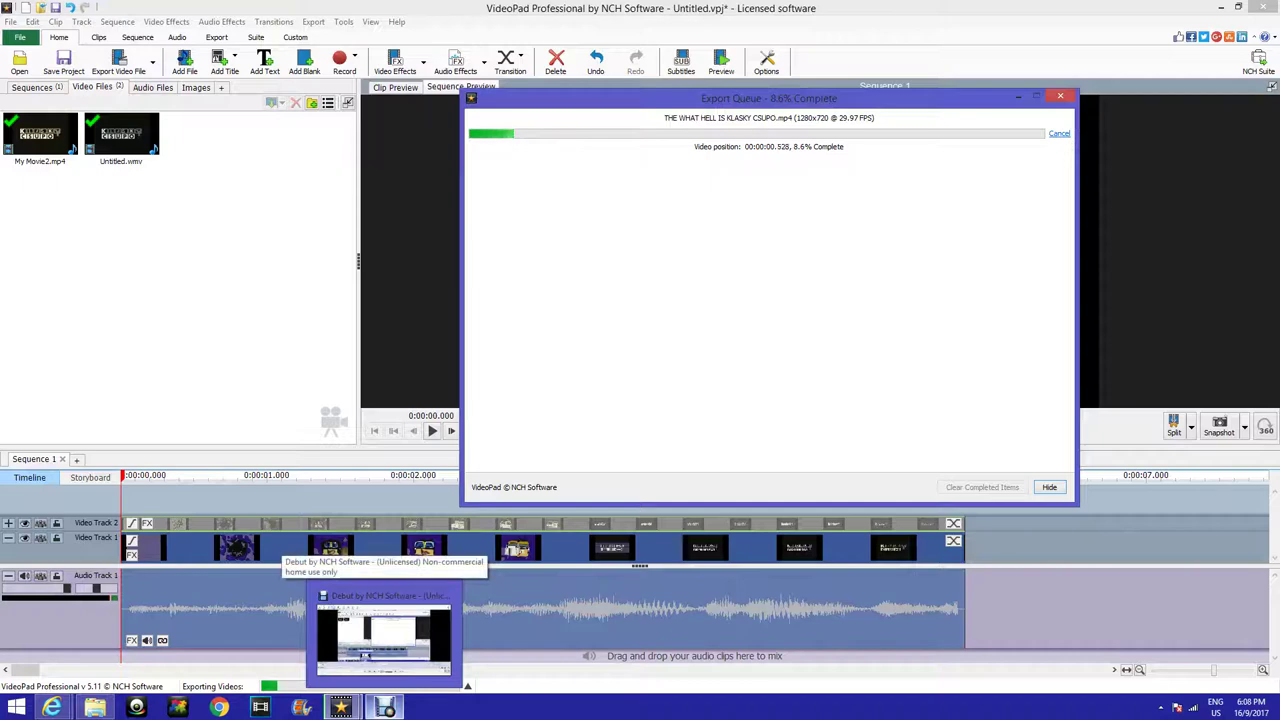